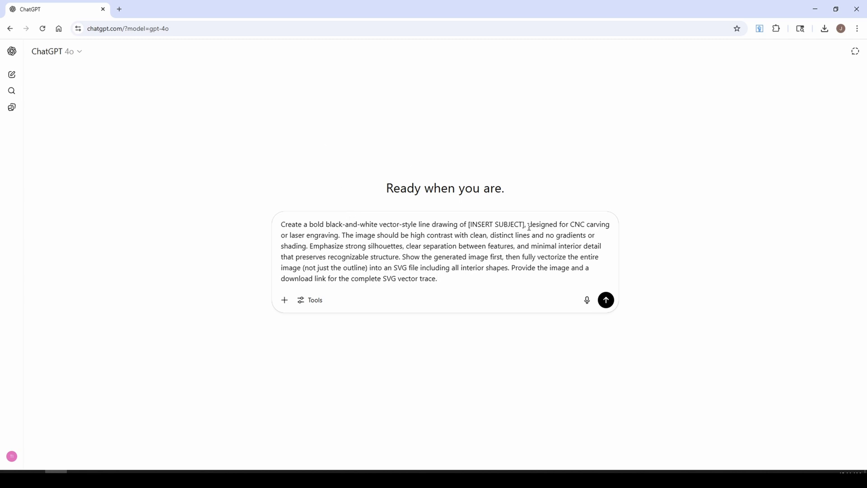
- Replace the [INSERT SUBJECT] placeholder in the prompt with "Skull and roses" and submit it
drag(524, 224, 476, 219)
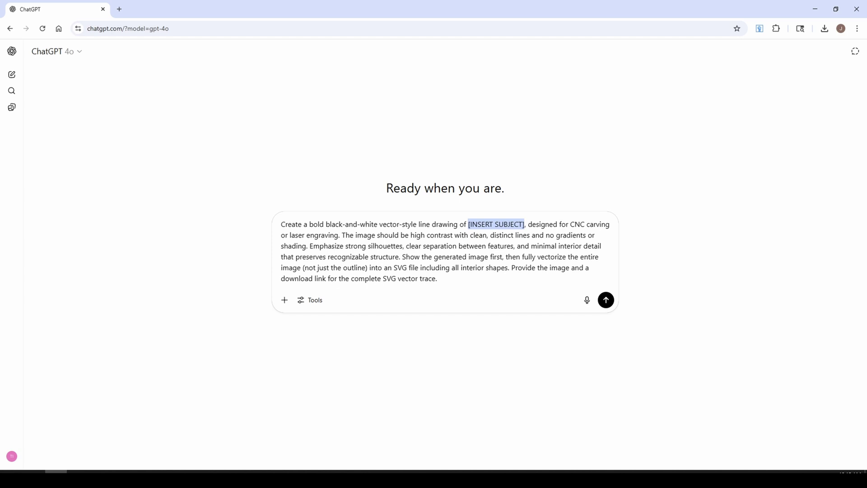
text(Skull and r)
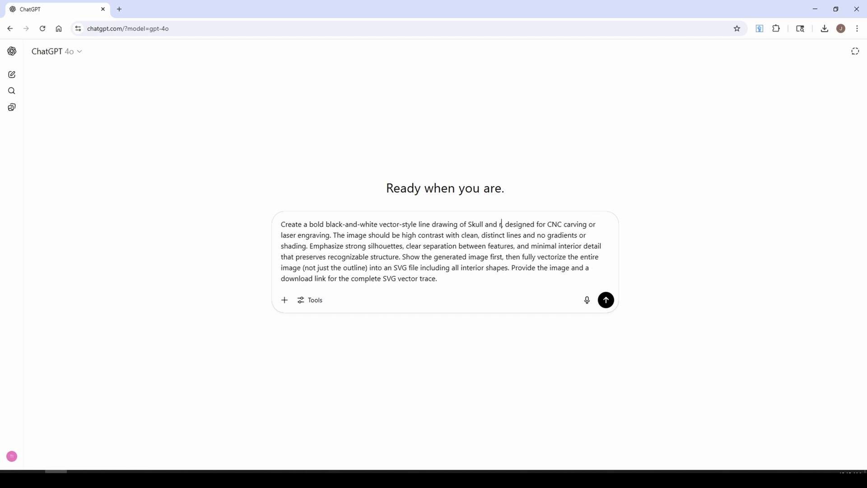
text(oses)
key(Return)
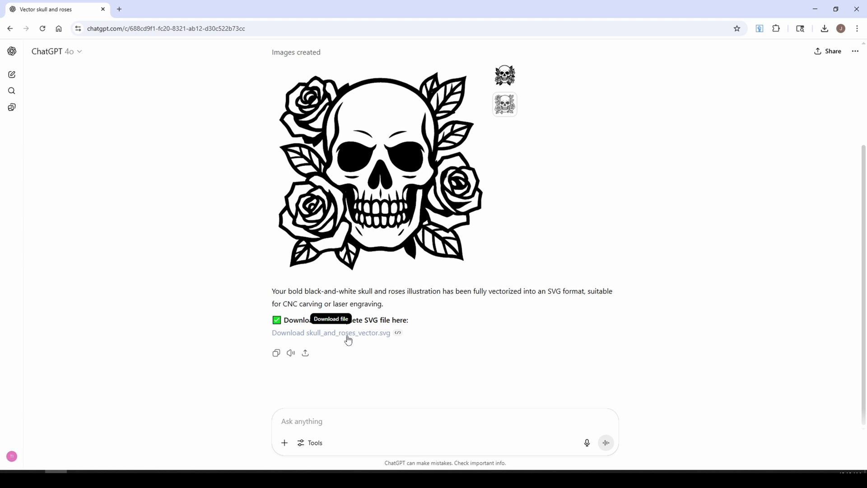
- Save the large skull and roses image as a PNG in Downloads and download skull_and_roses_vector.svg
click(404, 183)
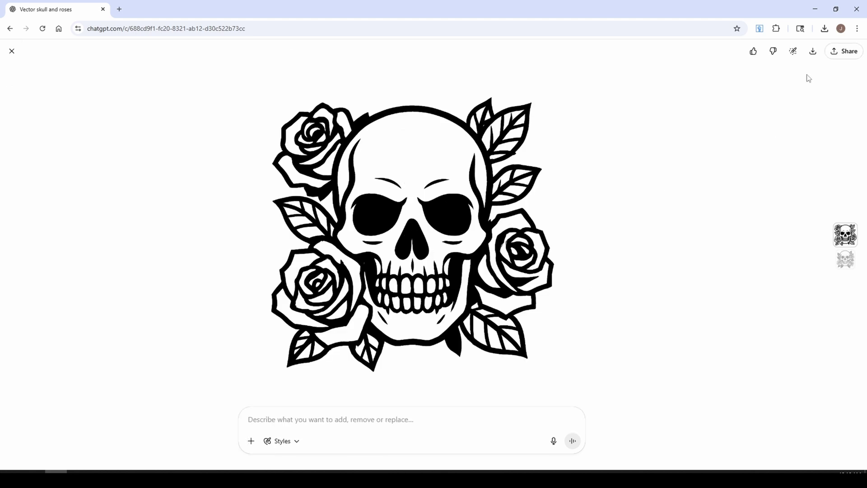
click(812, 56)
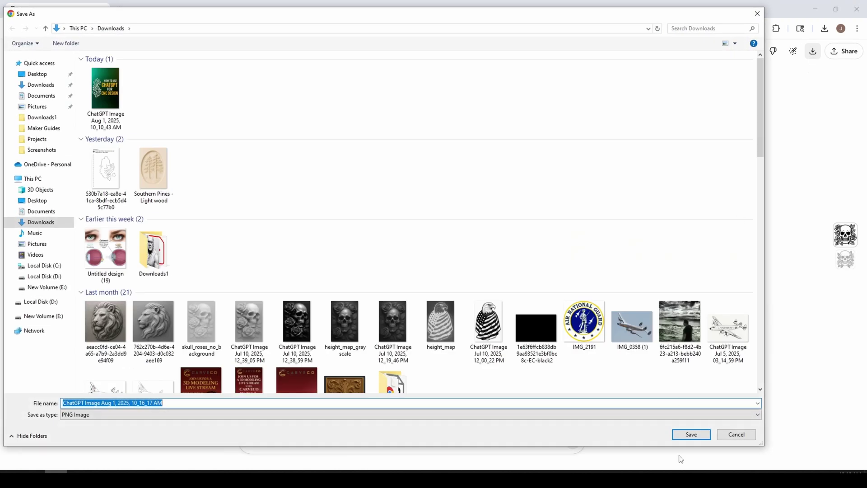
click(683, 435)
scroll(533, 320, down, 1)
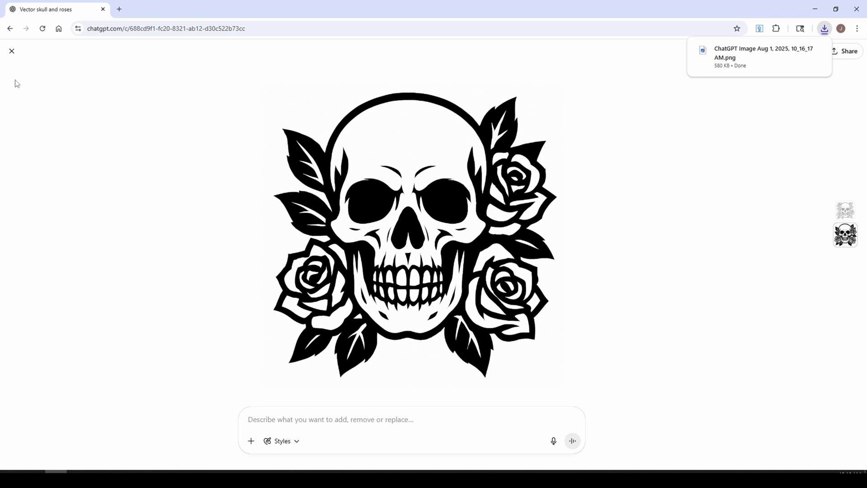
click(11, 50)
click(364, 332)
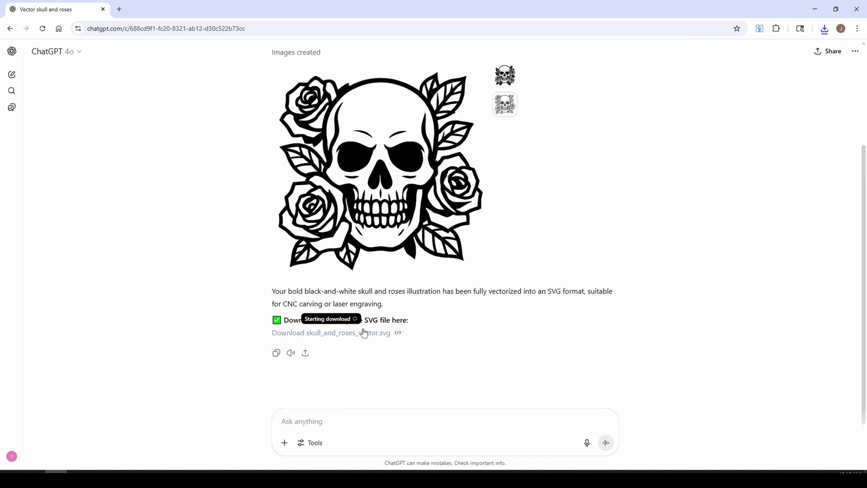
- Switch to Carveco Maker and import the downloaded skull and roses SVG into the project's vectors
key(alt+Tab)
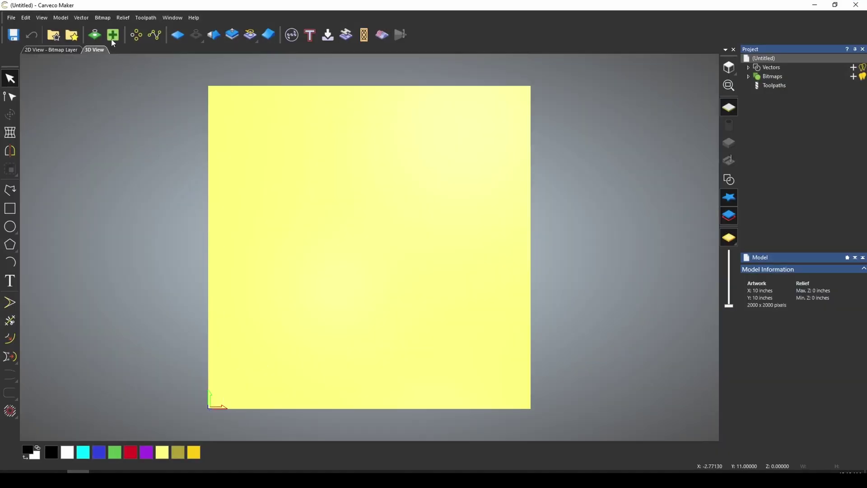
click(129, 20)
mouse_move(129, 29)
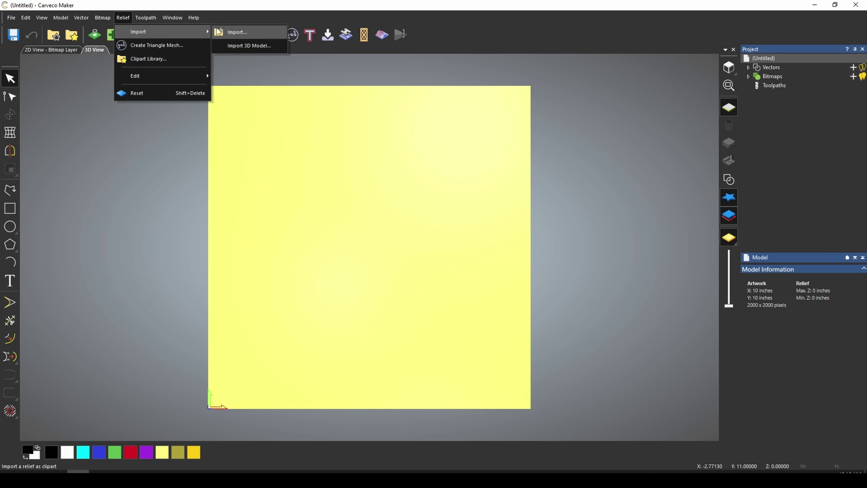
right_click(777, 68)
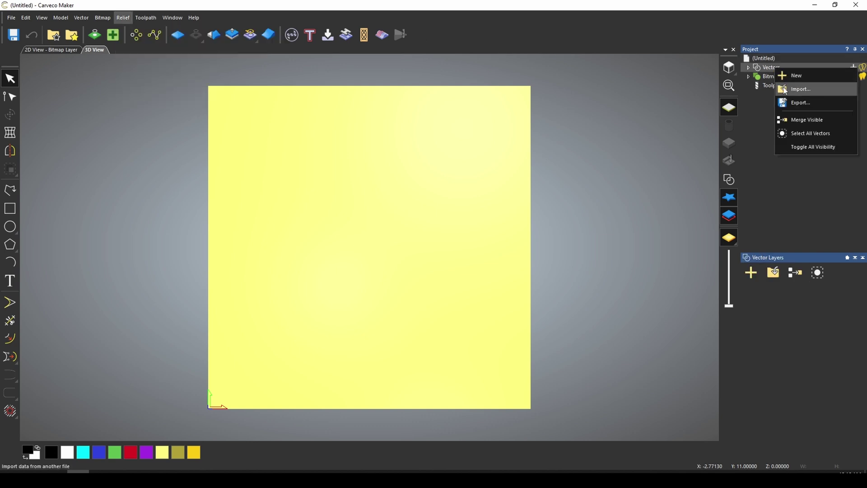
click(795, 88)
scroll(368, 356, down, 3)
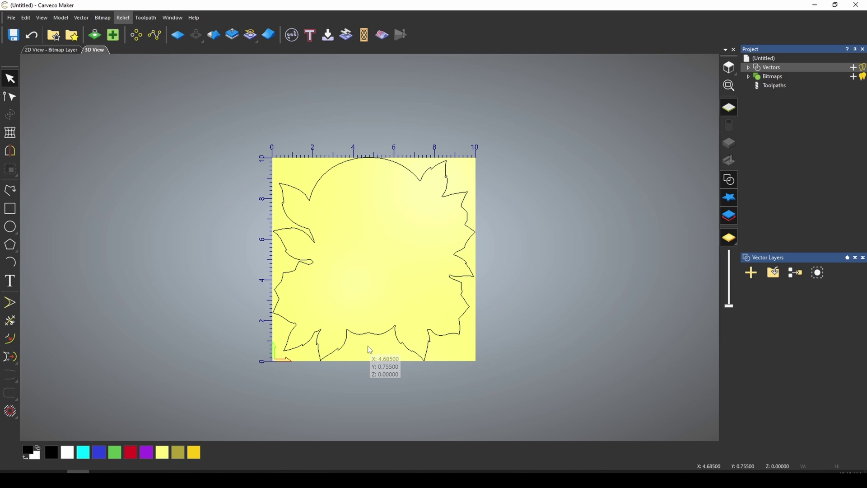
- Examine the imported skull and roses vector for interior detail, selecting its outline
drag(380, 359, 373, 252)
scroll(361, 248, up, 3)
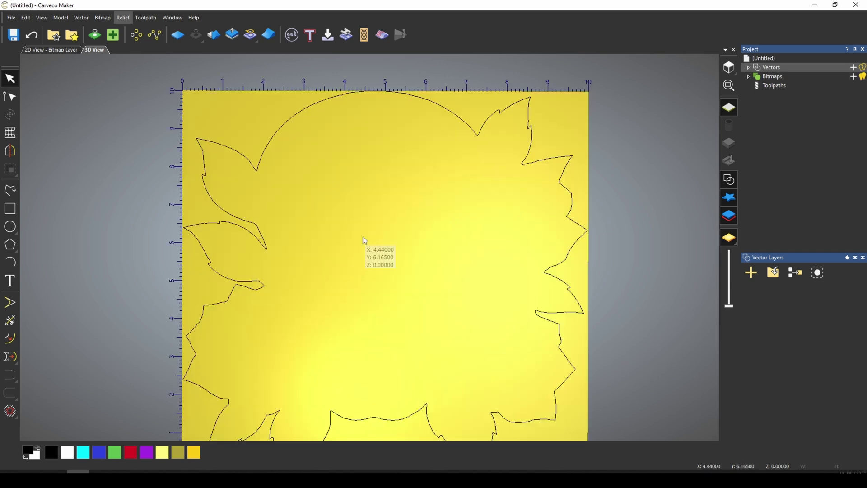
scroll(363, 249, down, 2)
scroll(389, 306, up, 2)
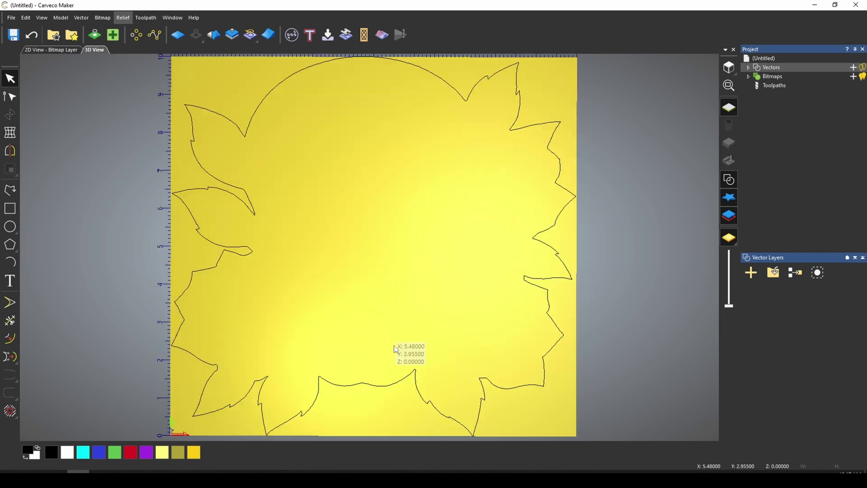
click(399, 381)
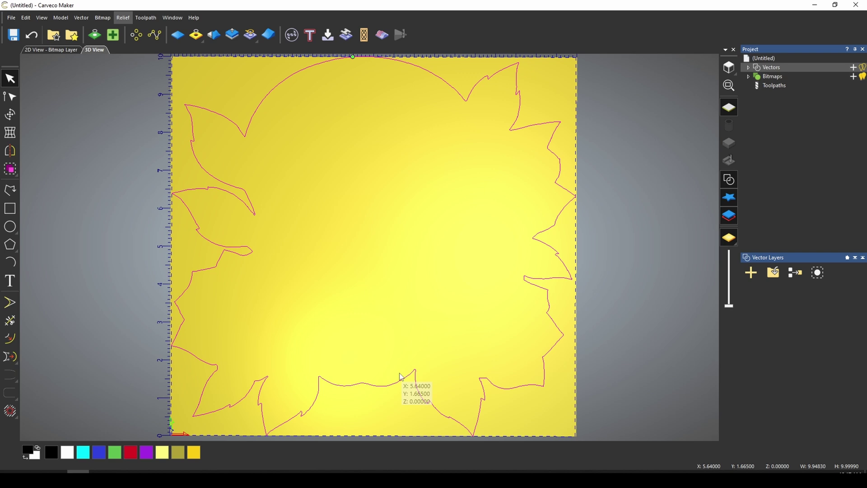
scroll(400, 371, down, 2)
scroll(315, 242, up, 1)
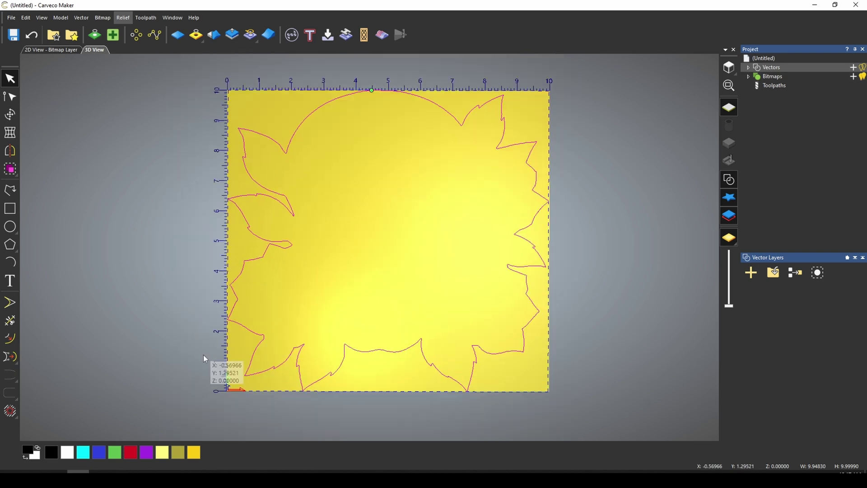
- Switch back to ChatGPT and write a follow-up message about the vector
mouse_move(83, 472)
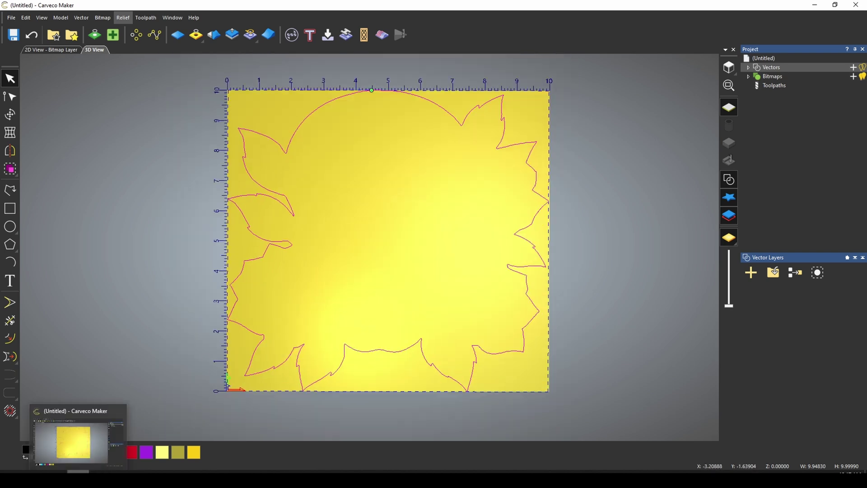
click(55, 471)
text(The vecto)
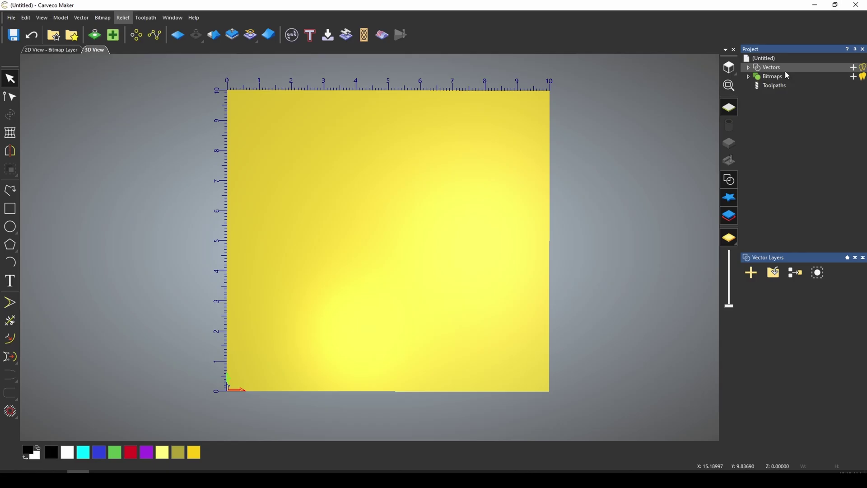
- Import the revised skull and roses vectors into Carveco Maker and inspect their interior shapes
right_click(785, 71)
click(802, 131)
scroll(381, 282, up, 5)
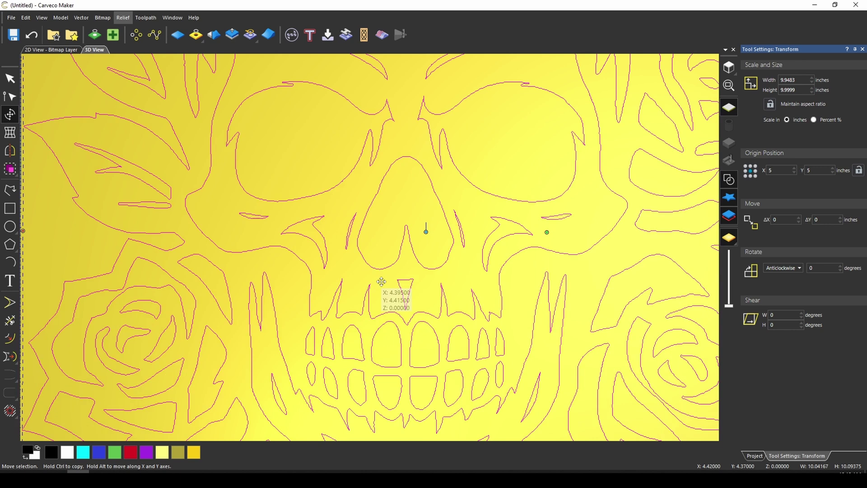
scroll(382, 281, down, 4)
scroll(377, 273, down, 1)
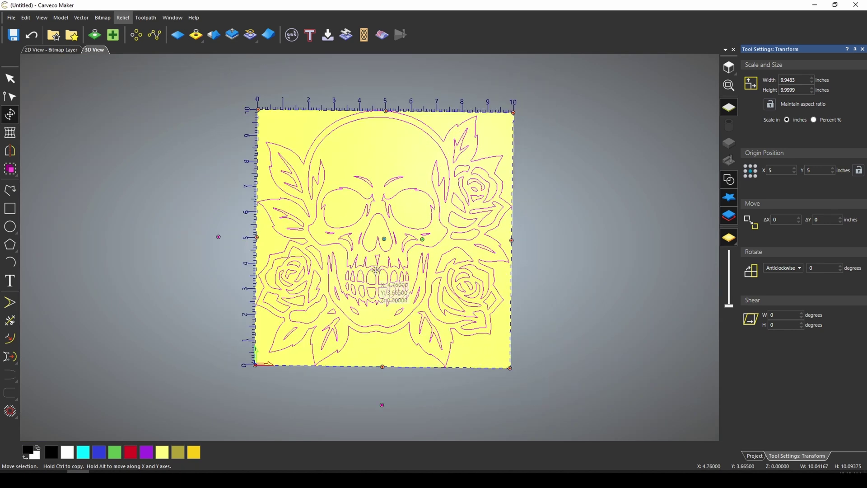
scroll(382, 289, up, 2)
scroll(388, 312, down, 2)
- Select all the imported skull and roses vectors on the model and delete them
click(416, 392)
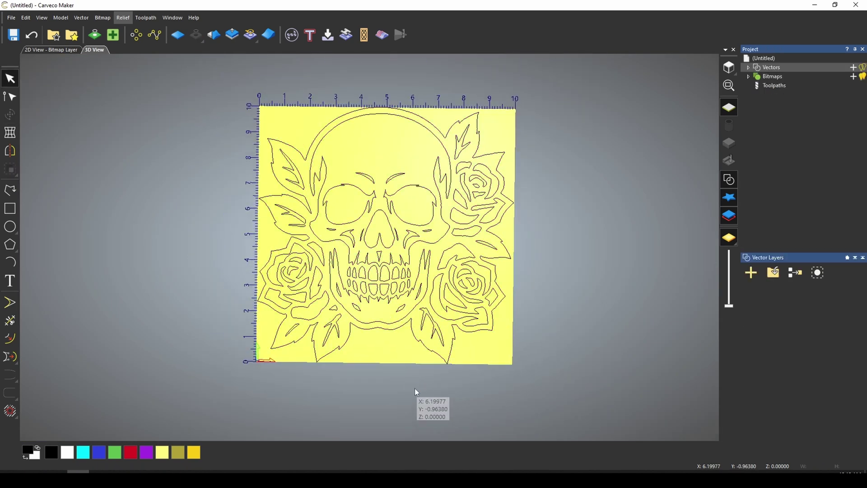
drag(195, 78, 537, 414)
key(Delete)
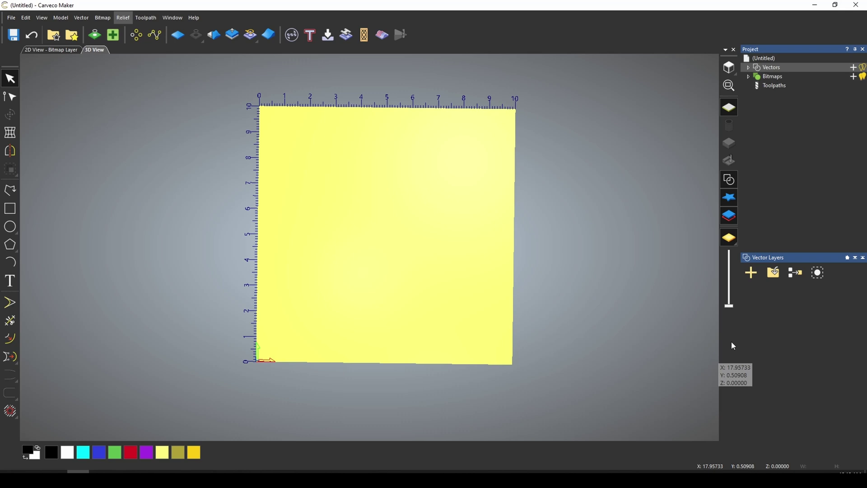
- Import "ChatGPT Image Aug 1, 2025, 10_16_17 AM" from Downloads as a bitmap layer with Fit scaling
right_click(782, 76)
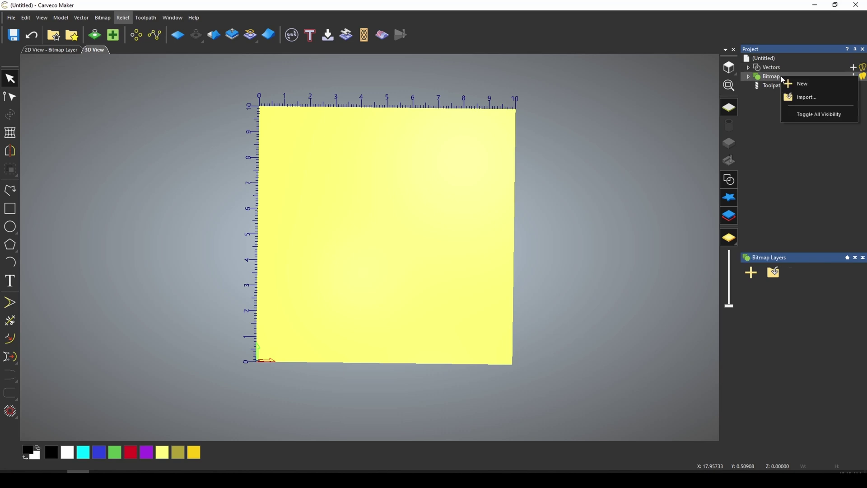
click(798, 95)
click(386, 152)
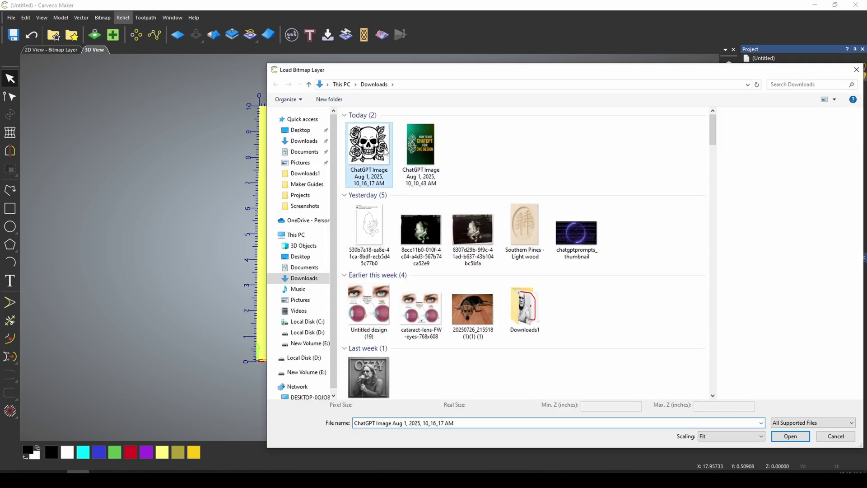
click(790, 436)
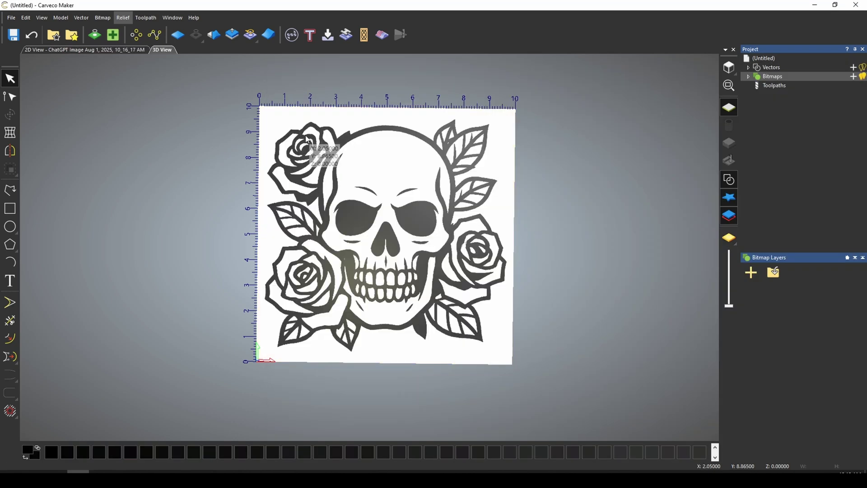
- Reduce the skull bitmap's colours to black and white and create boundary vectors with speckle size 10 and 60% smoothness
click(95, 35)
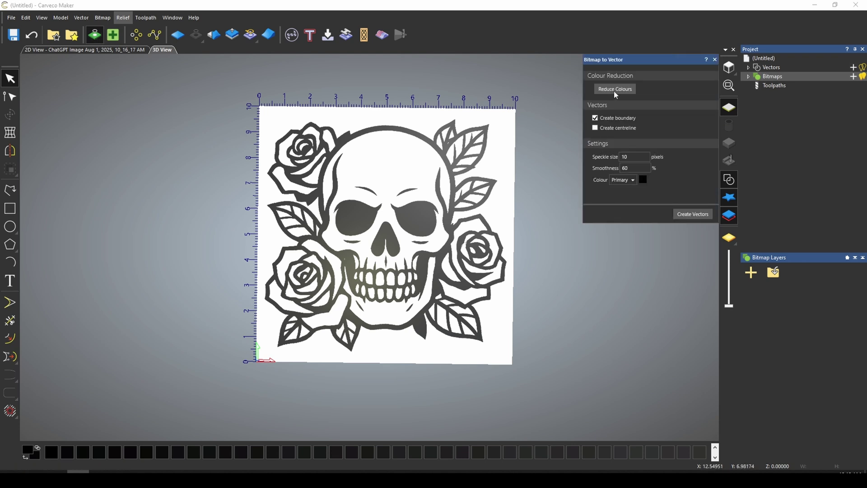
click(616, 89)
click(468, 273)
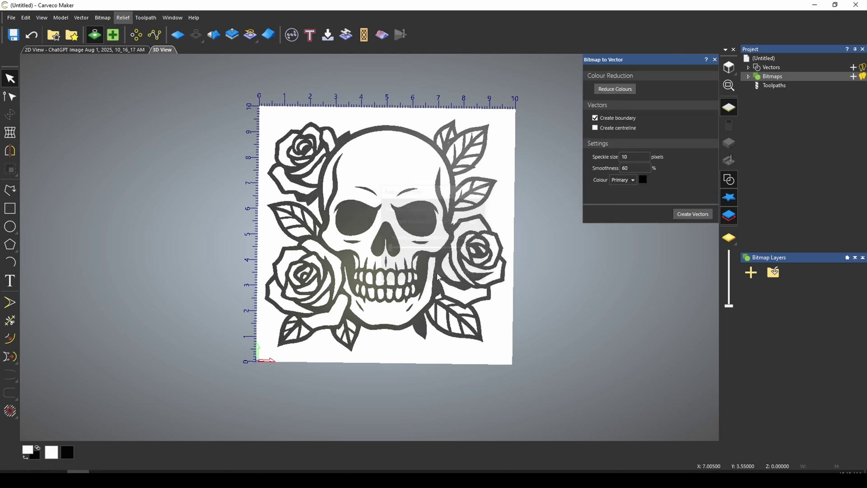
click(692, 215)
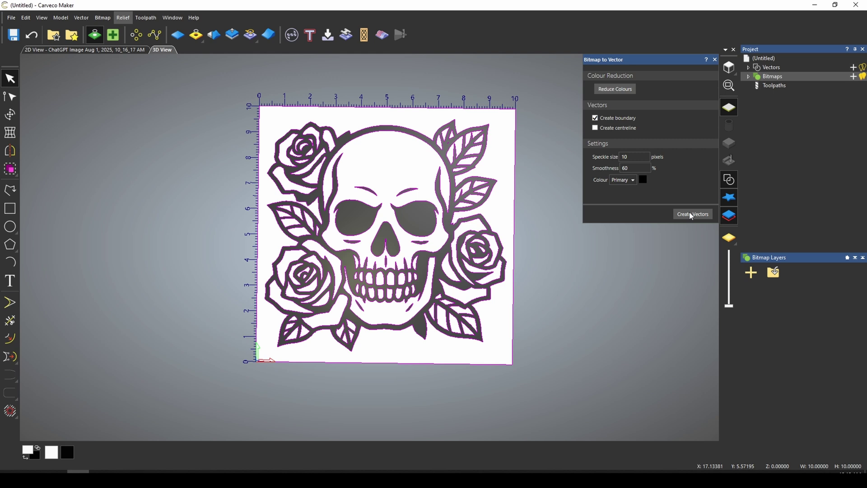
- Hide the bitmap in the 3D view and examine the traced skull and roses vectors
click(729, 238)
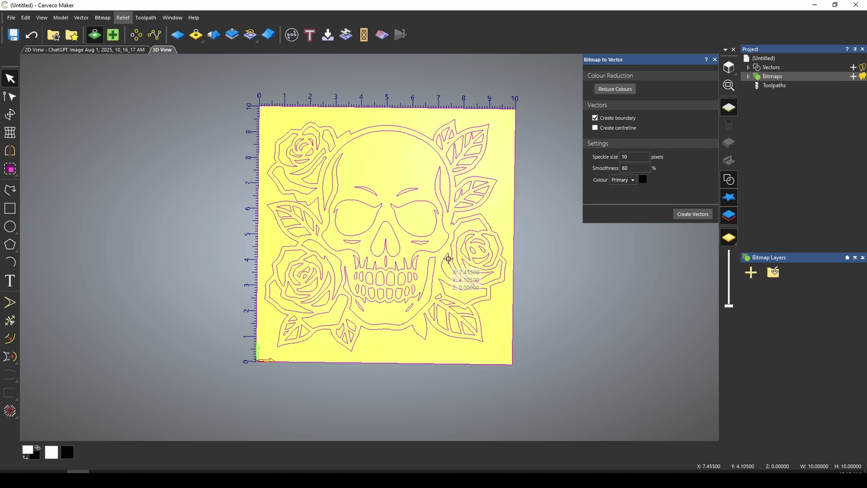
scroll(365, 262, up, 3)
scroll(393, 291, down, 3)
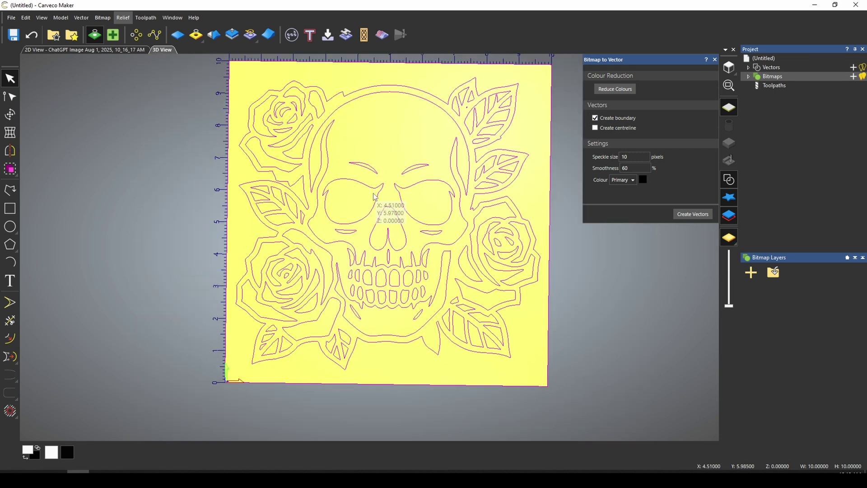
drag(374, 196, 565, 100)
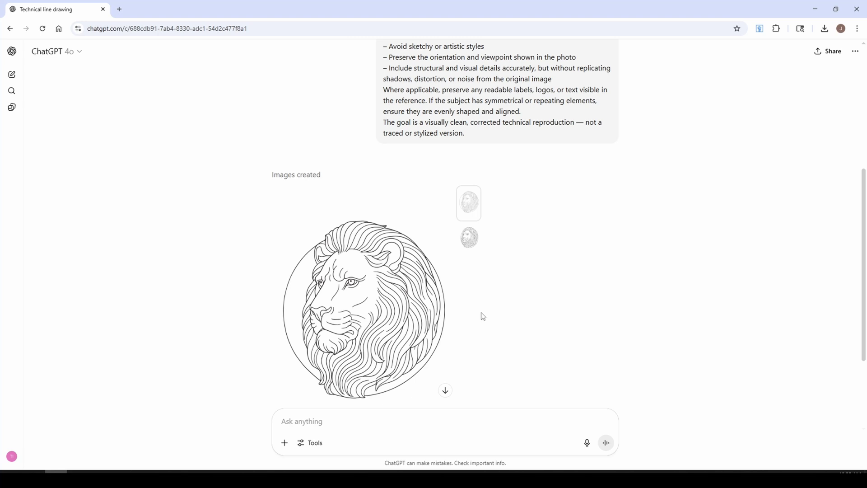
- Compare the two generated lion line drawings in ChatGPT and review the prompt that produced them
click(473, 245)
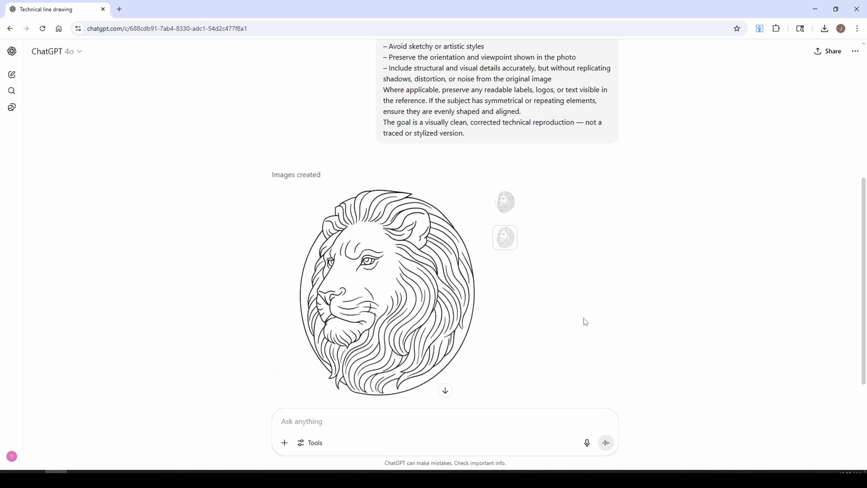
scroll(582, 321, up, 5)
scroll(552, 295, down, 4)
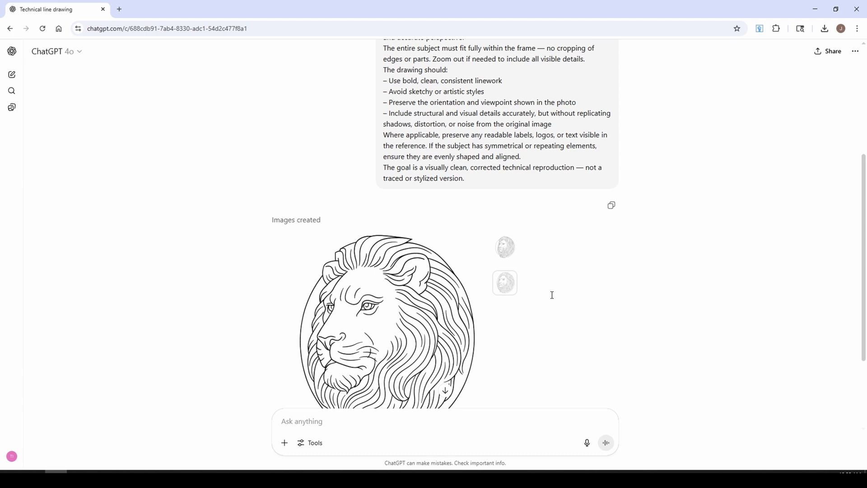
scroll(552, 296, up, 5)
scroll(552, 298, down, 6)
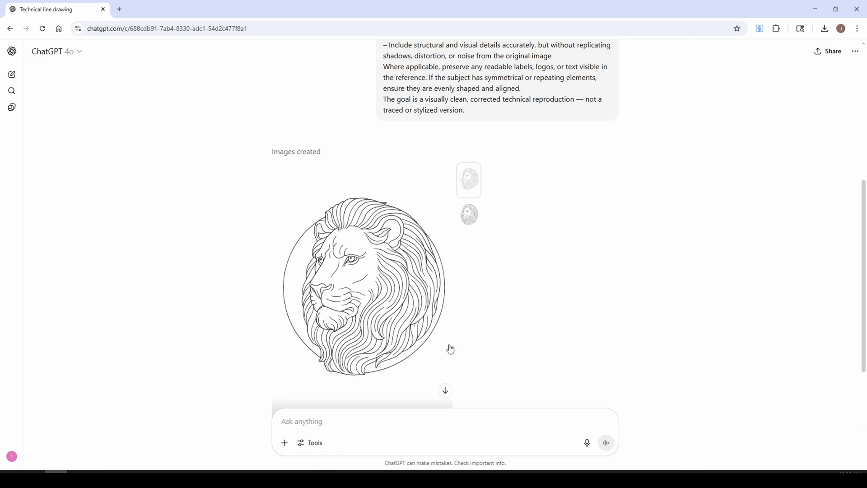
- Save the generated lion line drawing to Downloads as the PNG "ChatGPT Image Aug 1, 2025, 10_26_12 AM" and return to the chat
click(393, 321)
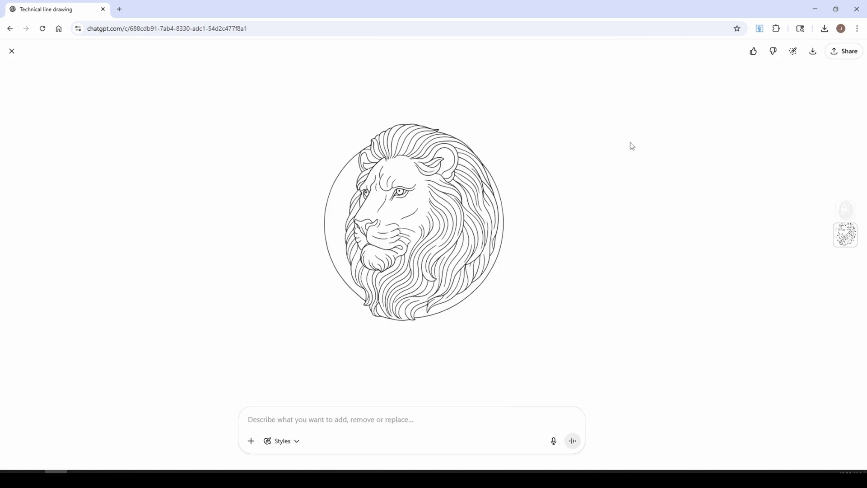
click(812, 51)
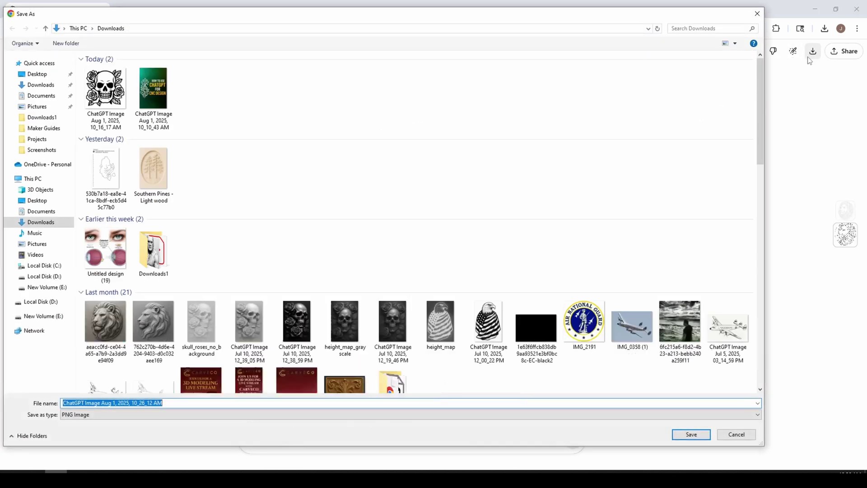
key(Return)
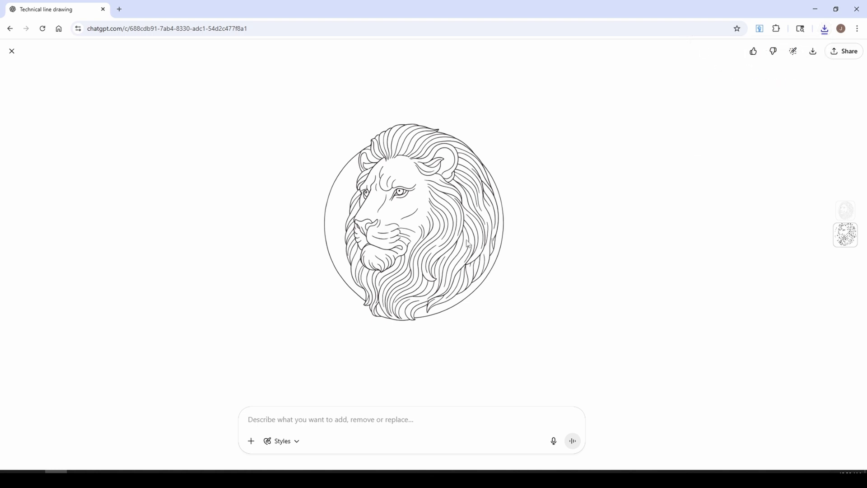
right_click(316, 312)
click(294, 274)
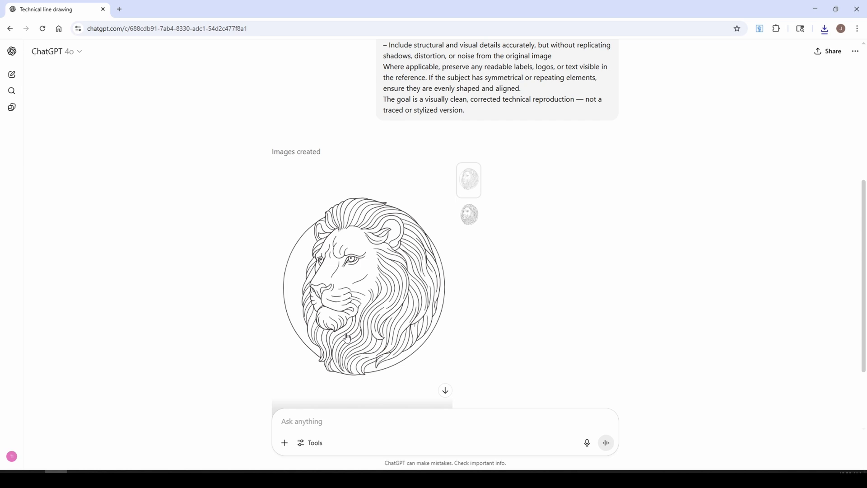
- Review the prompt's "Do not trace the photo" instruction and compare the lion reference photo with the generated drawing
scroll(347, 336, up, 4)
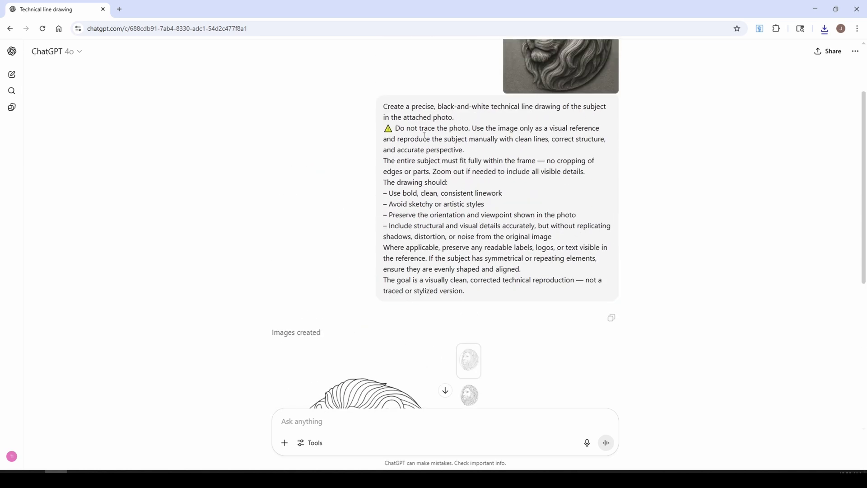
drag(415, 129, 471, 129)
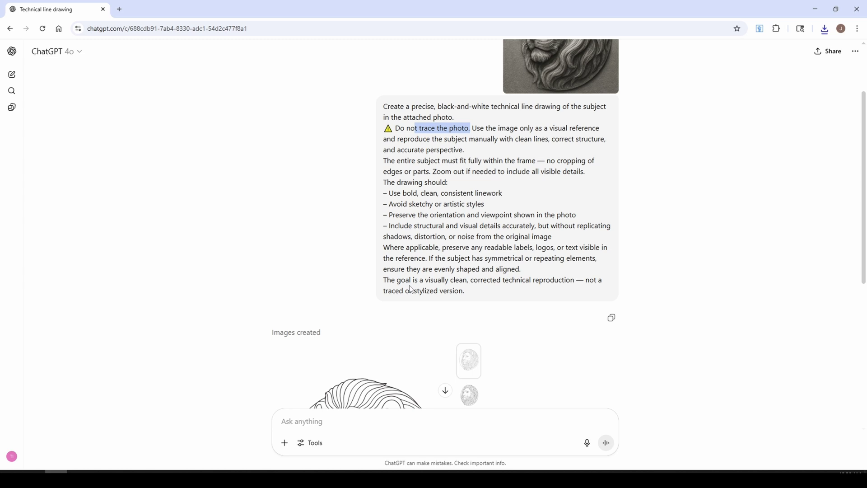
scroll(416, 277, down, 4)
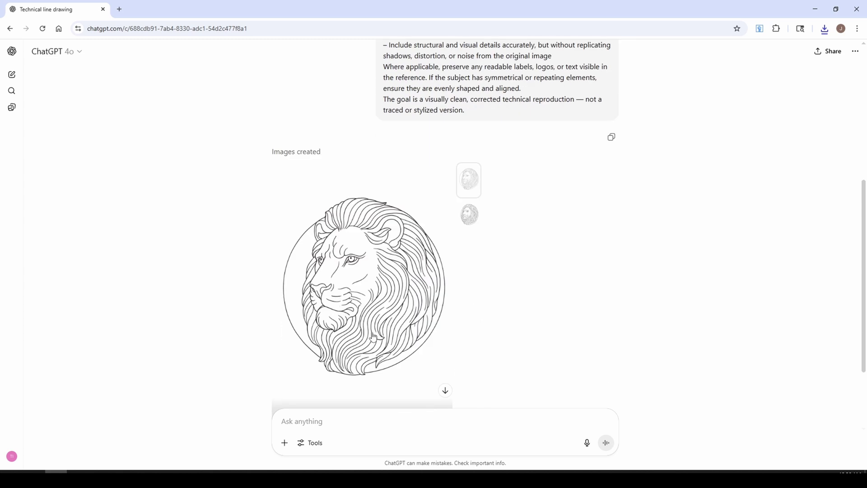
scroll(398, 313, up, 6)
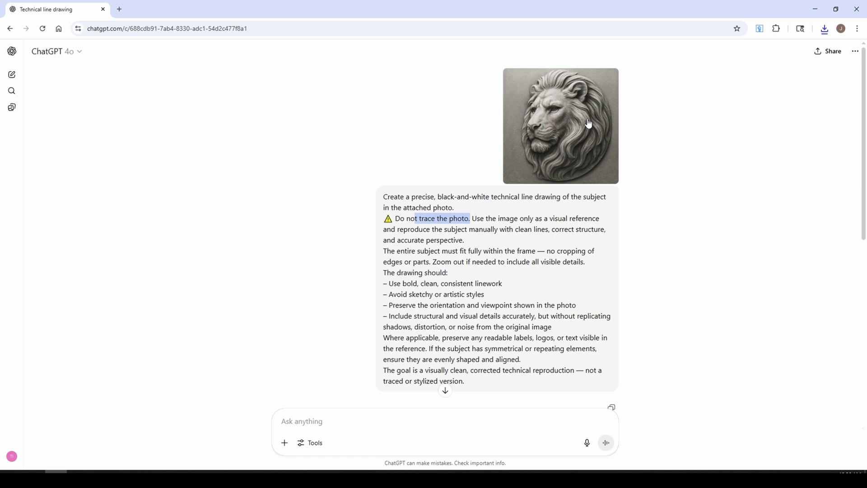
scroll(501, 189, down, 6)
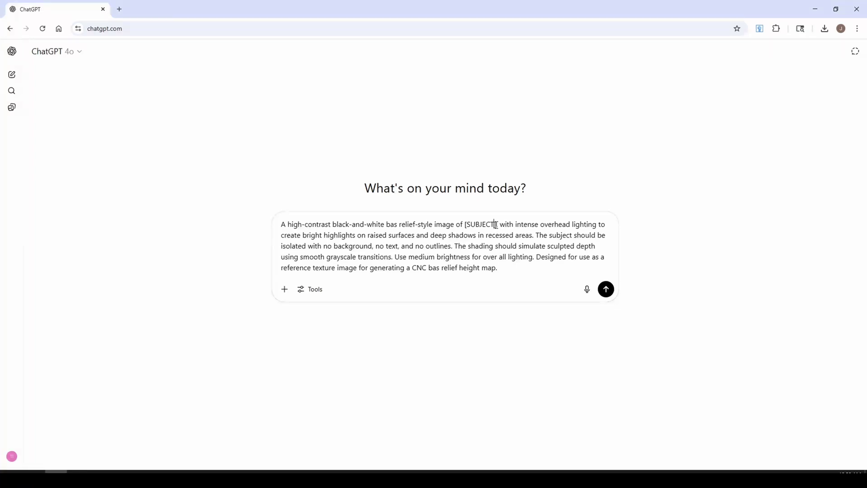
- Replace the [SUBJECT] placeholder in the bas relief prompt with "skull and roses" and submit it
text(skull and ro)
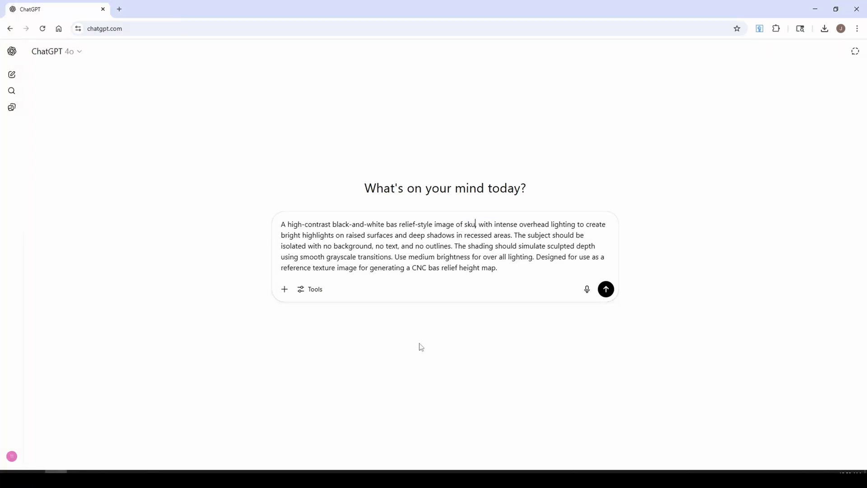
text(ses)
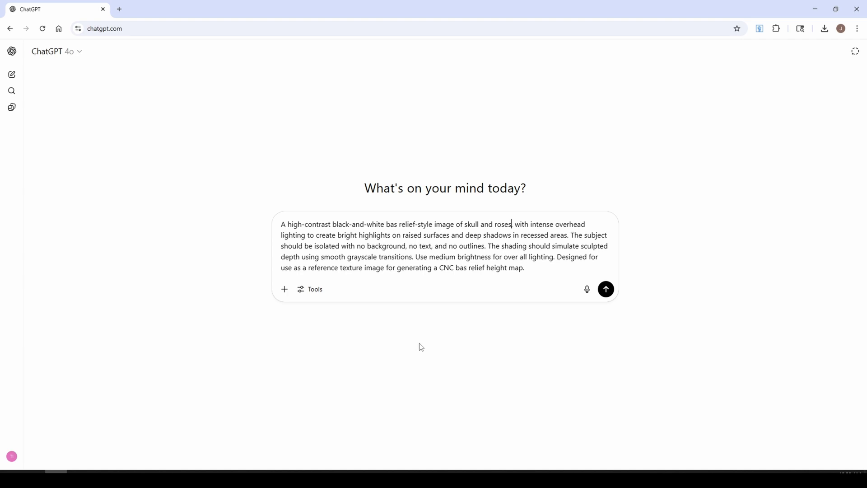
click(611, 295)
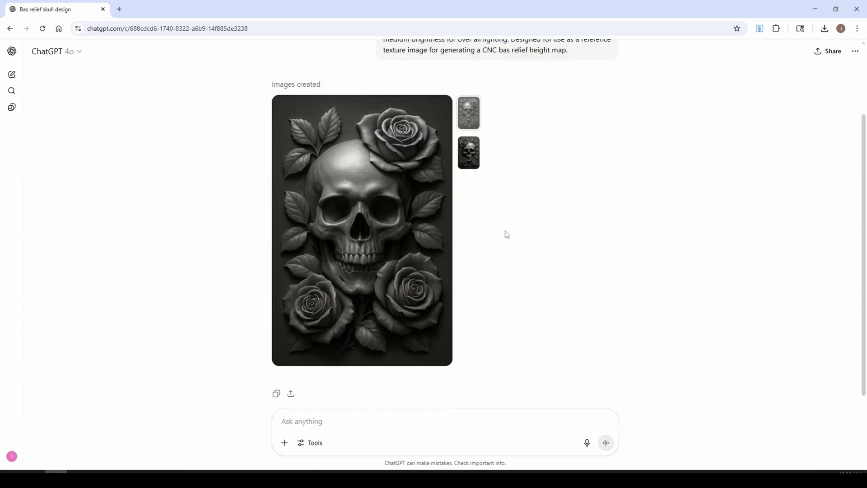
- Compare the two skull reliefs and save the one with the rose at upper right to Downloads as "ChatGPT Image Aug 1, 2025, 10_29_29 AM"
click(469, 154)
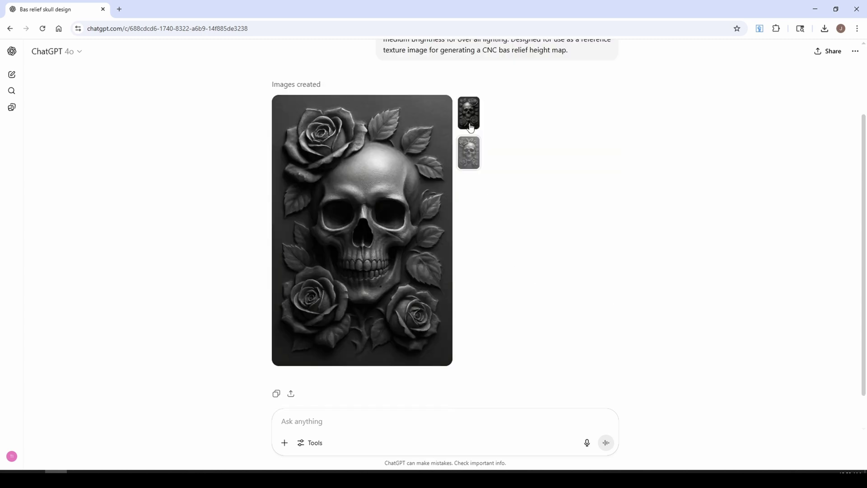
click(474, 162)
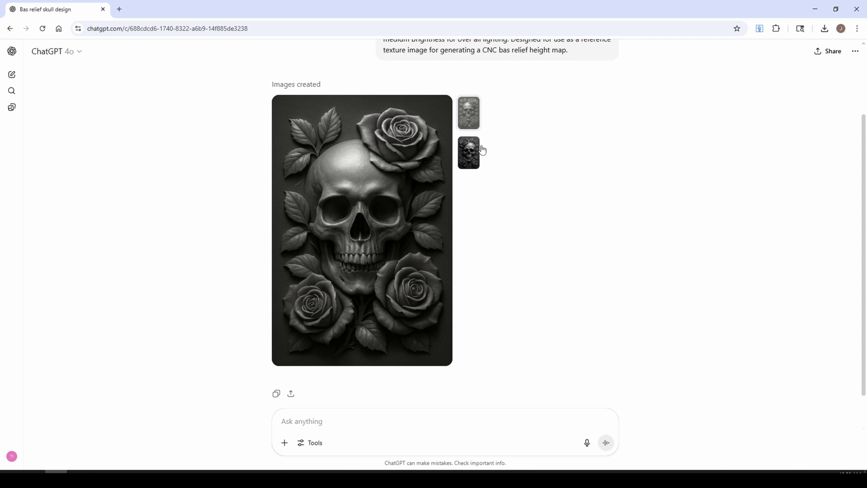
click(470, 127)
click(470, 125)
click(389, 205)
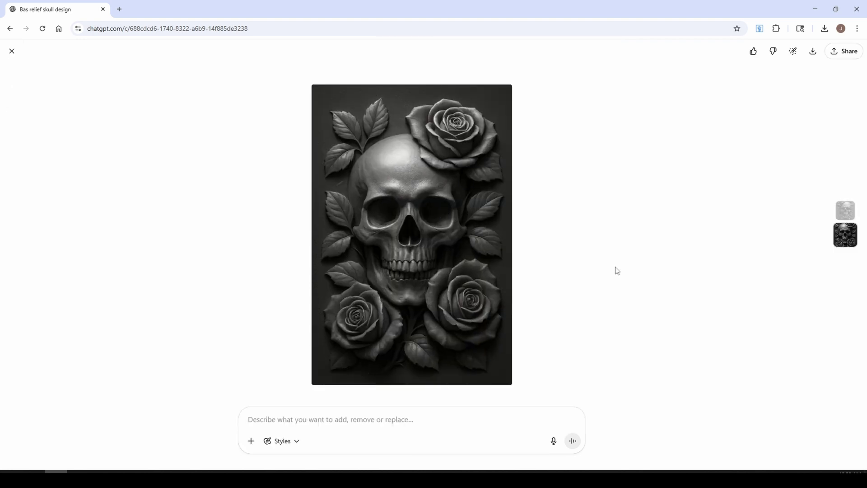
click(813, 51)
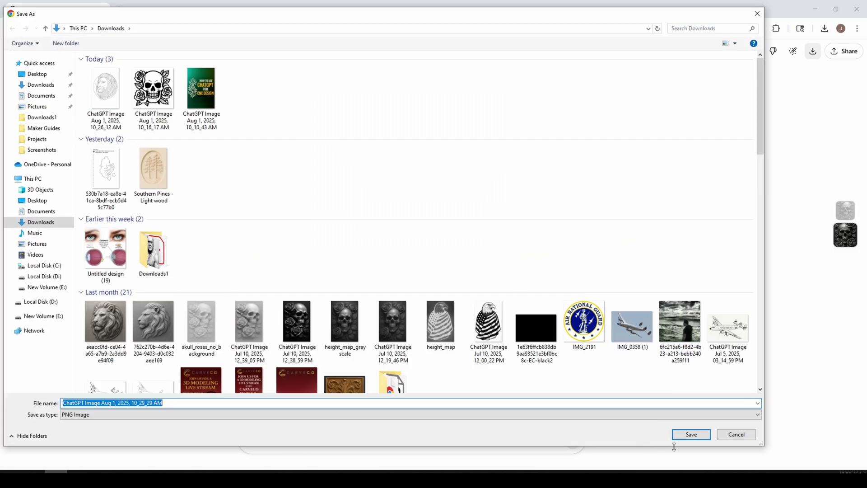
click(688, 430)
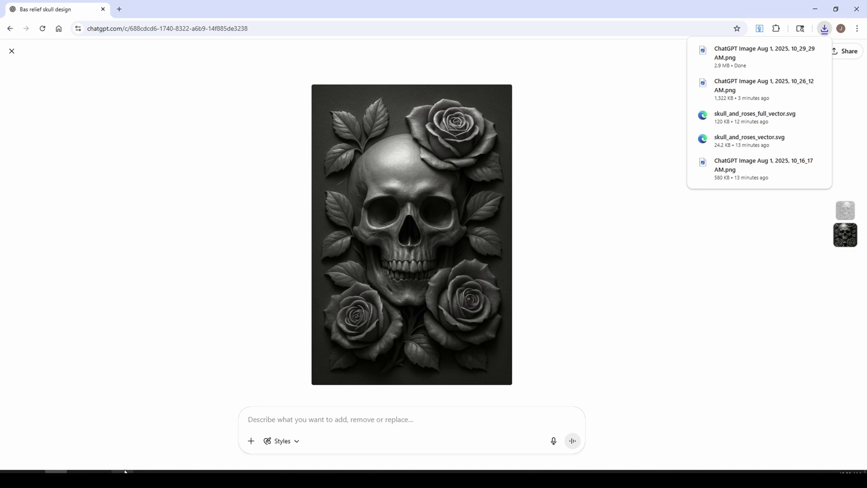
- Switch to Carveco Maker and import "ChatGPT Image Aug 1, 2025, 10_29_29 AM" as a relief with Z from 0 to 1 inch
click(77, 434)
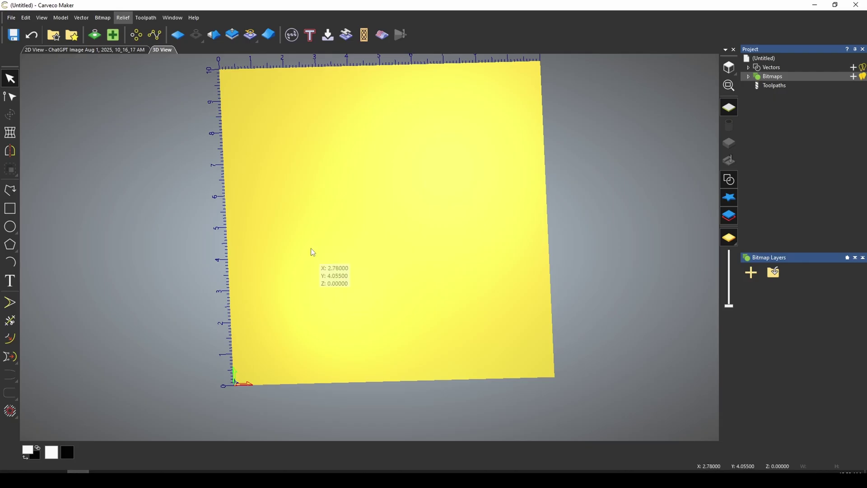
click(123, 18)
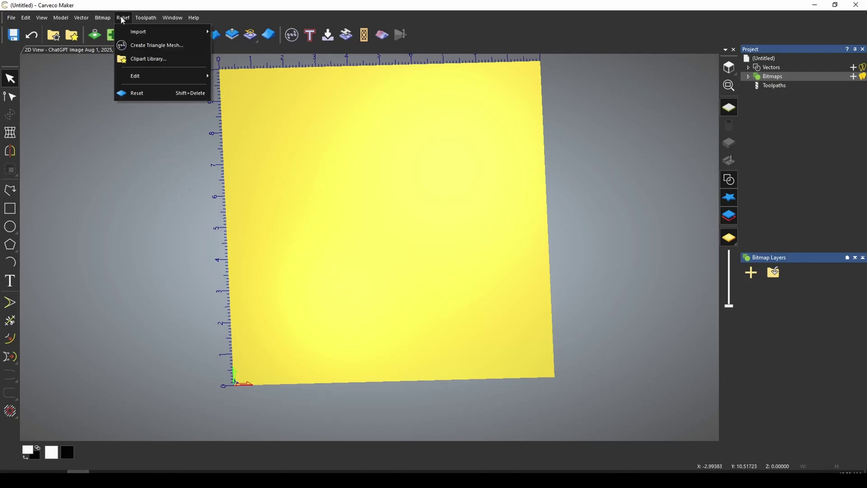
mouse_move(138, 32)
click(229, 32)
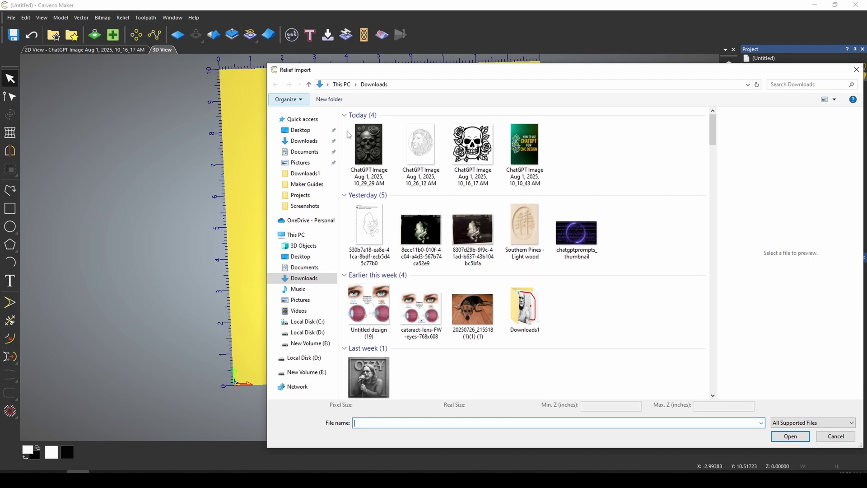
click(375, 146)
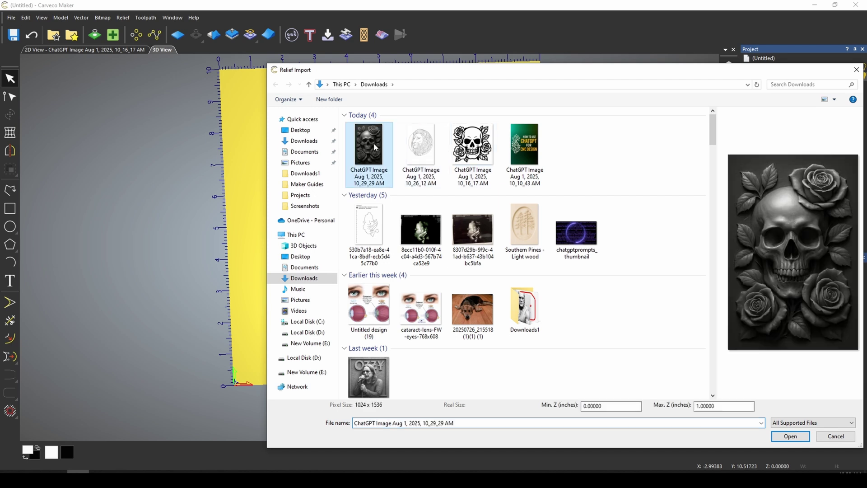
click(790, 437)
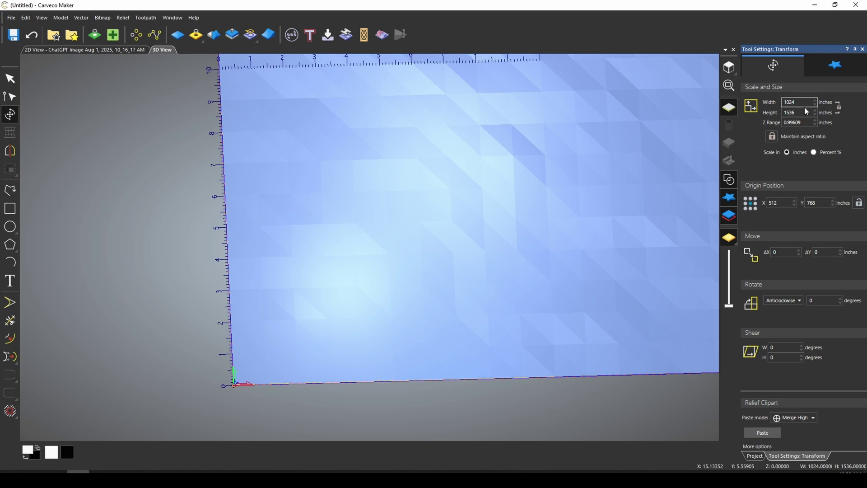
- Scale the imported relief to 10 inches high with its aspect ratio kept and centre it on the model
double_click(807, 111)
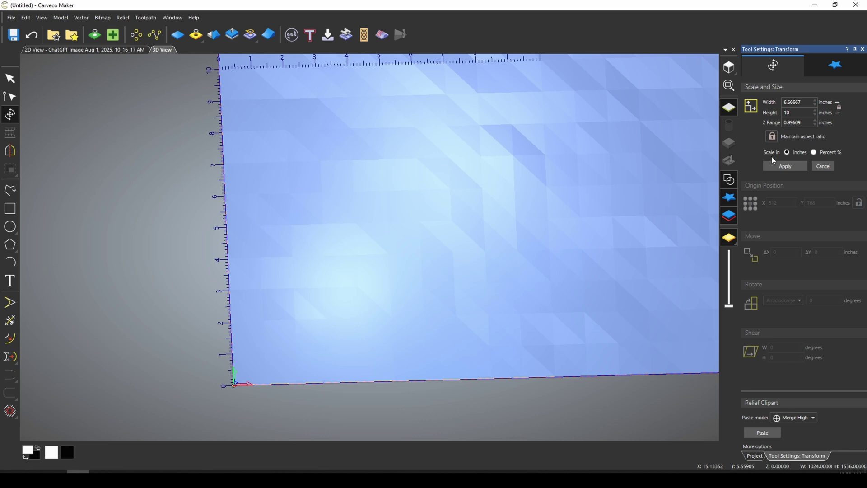
click(785, 166)
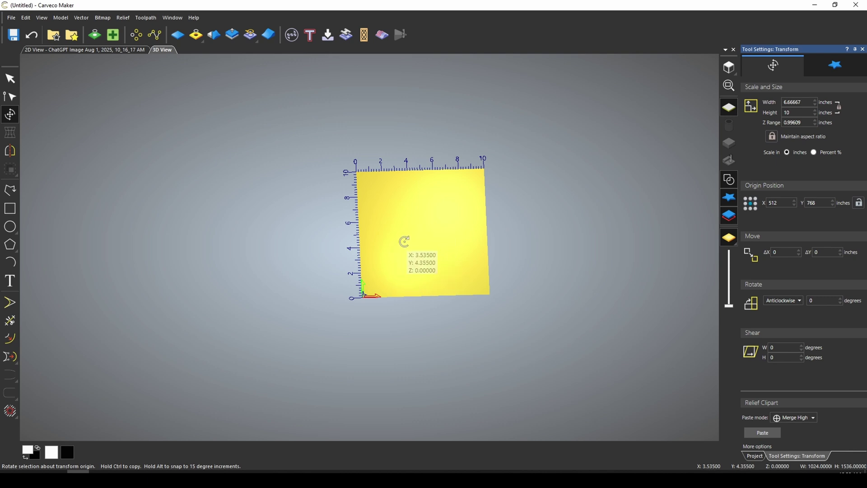
scroll(413, 250, up, 5)
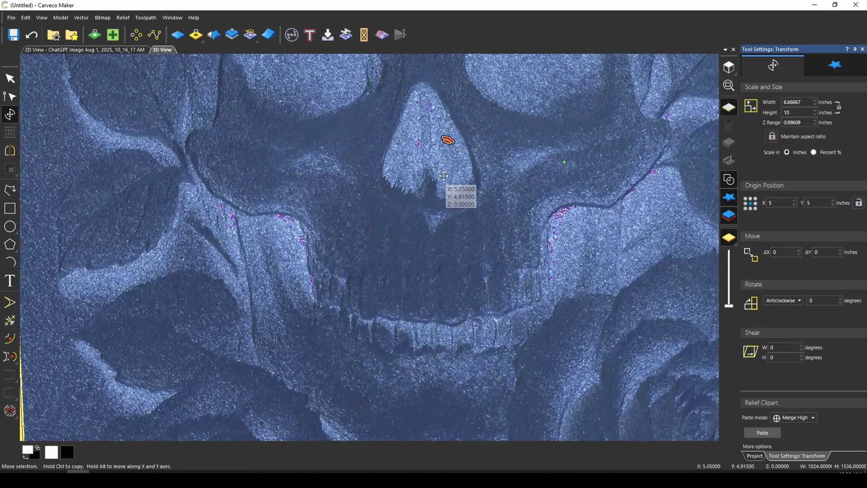
scroll(451, 192, down, 5)
- Lower the skull relief's Z range to about 0.214 inches and paste it onto the model with Merge High
middle_drag(420, 285, 407, 68)
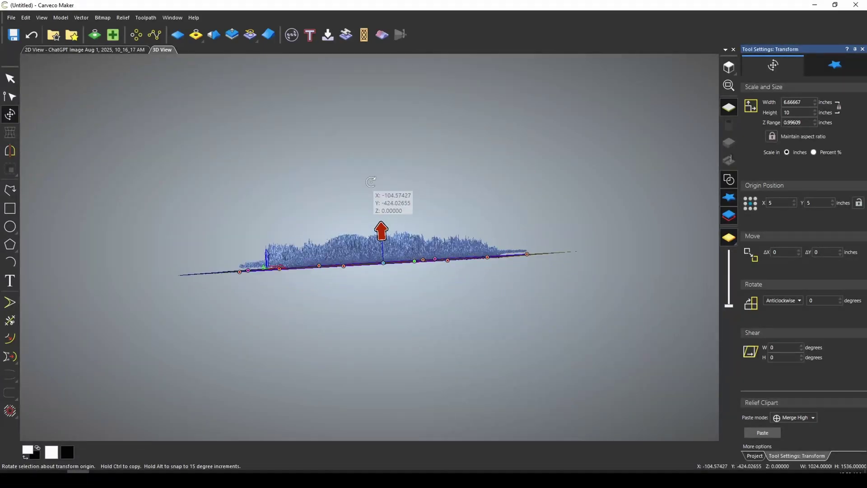
scroll(371, 245, up, 3)
drag(393, 205, 398, 270)
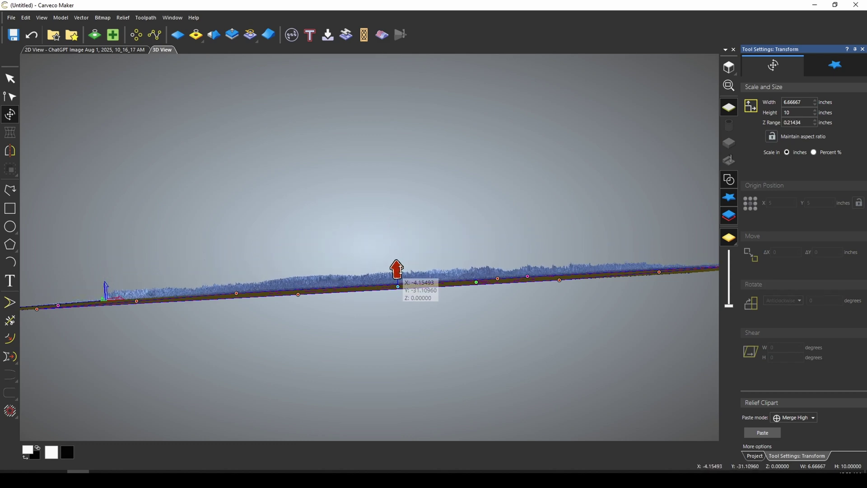
key(0)
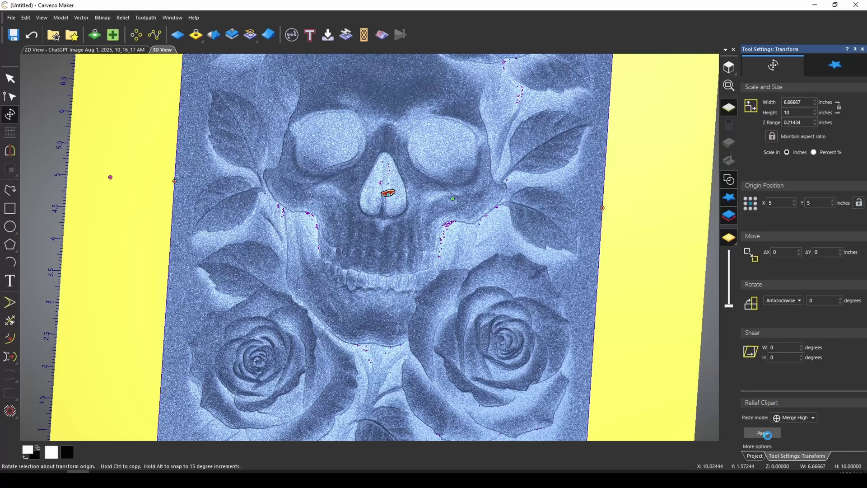
click(764, 433)
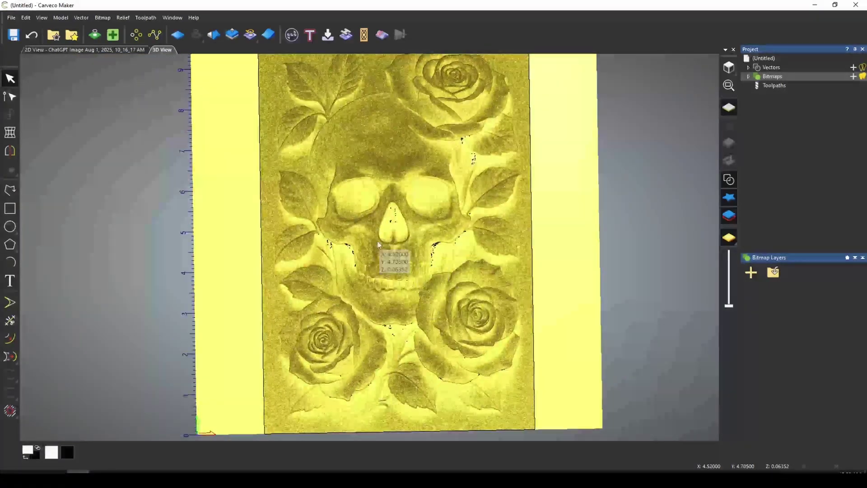
- Smooth the whole relief at 22% strength and inspect the skull and roses detail
click(214, 35)
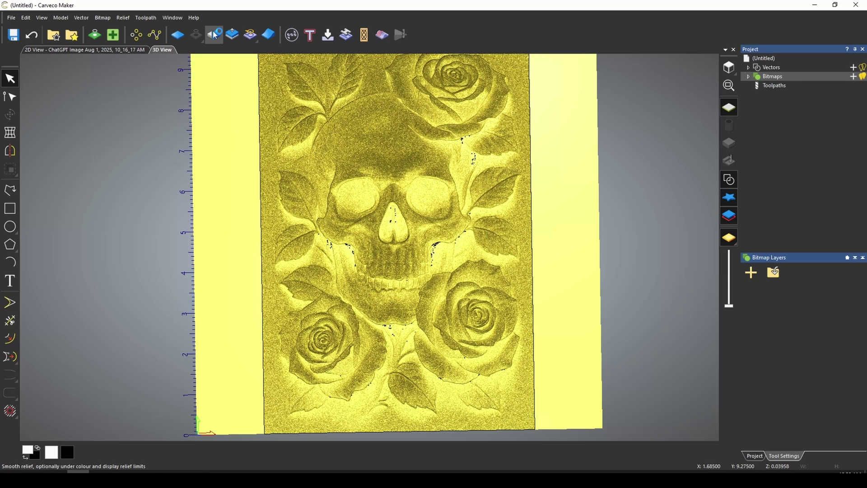
drag(750, 147, 769, 150)
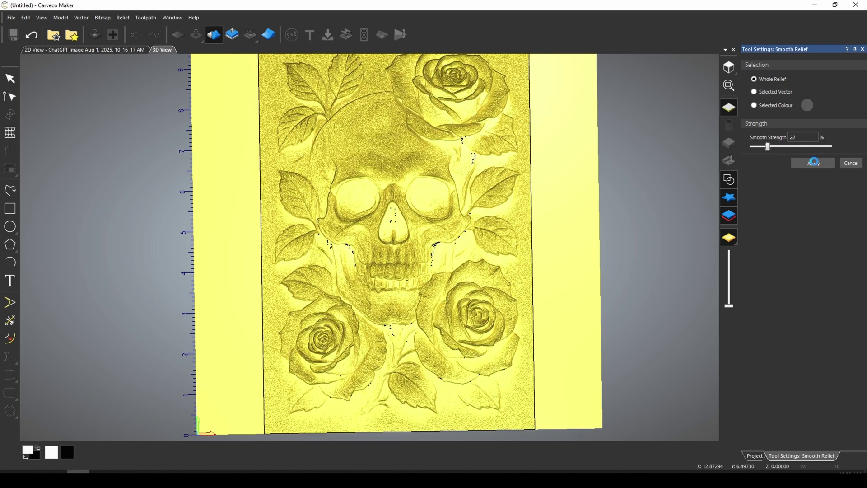
drag(452, 344, 341, 280)
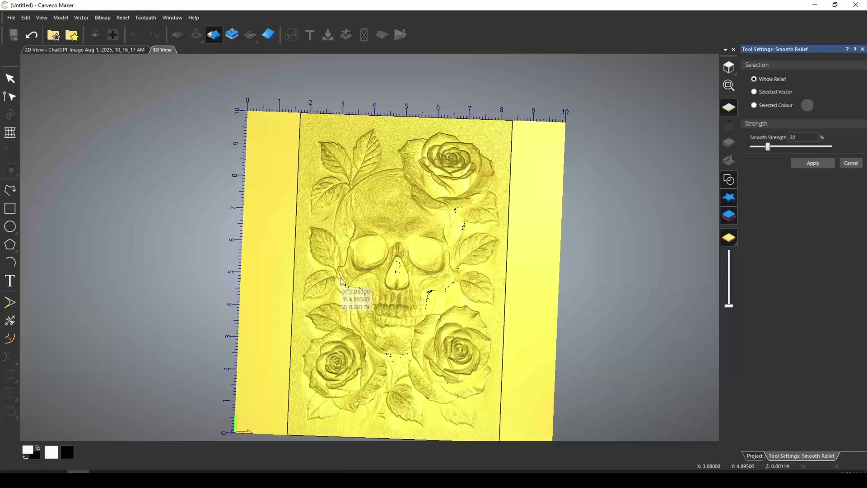
scroll(341, 280, up, 5)
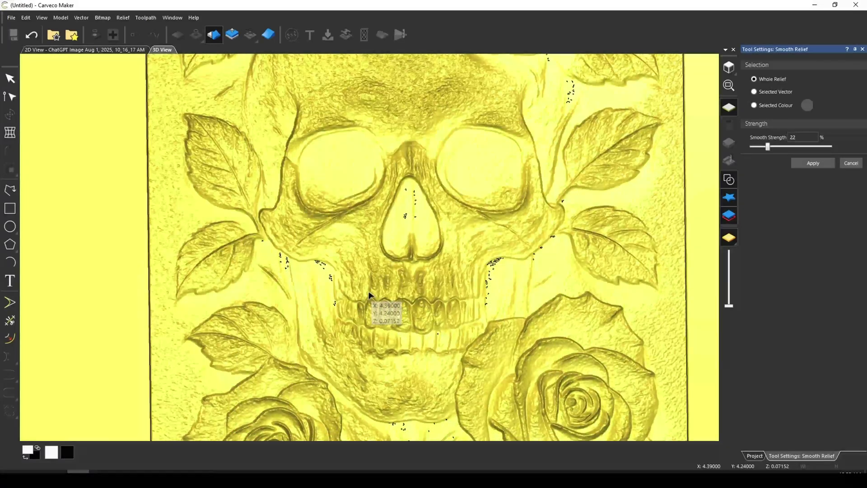
scroll(369, 295, down, 3)
scroll(373, 307, down, 2)
scroll(378, 310, up, 1)
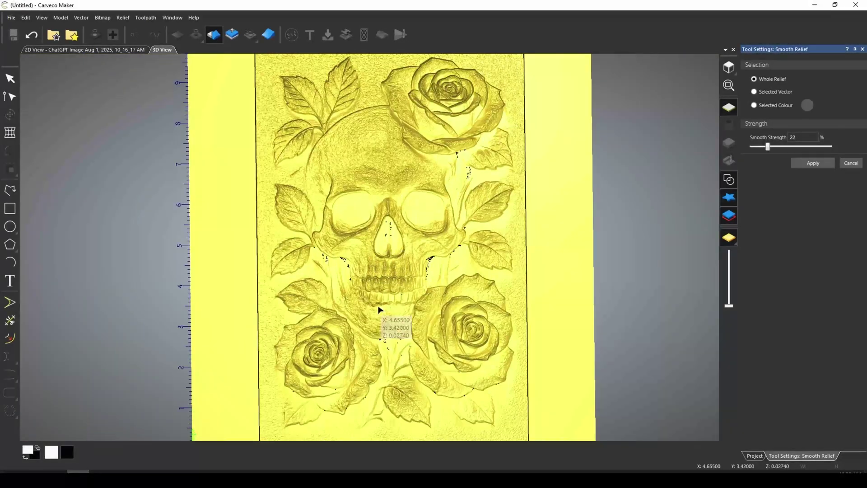
mouse_move(380, 311)
mouse_down()
mouse_move(509, 267)
mouse_move(387, 257)
mouse_move(356, 271)
mouse_move(397, 271)
mouse_up()
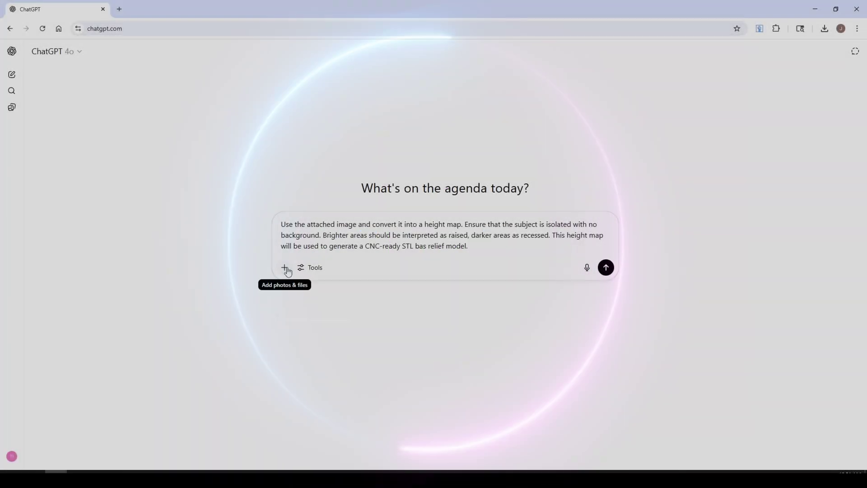
- Attach "ChatGPT Image Aug 1, 2025, 10_29_29 AM" to the height map prompt and submit it
click(286, 268)
click(304, 288)
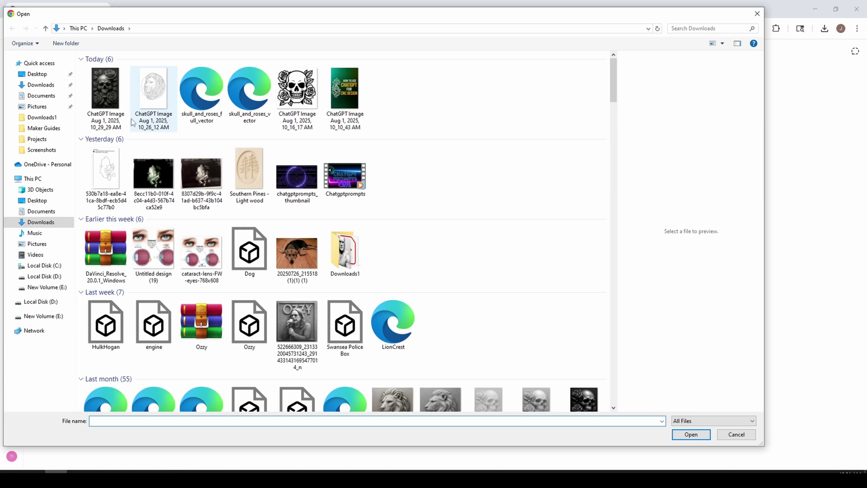
click(117, 118)
click(691, 434)
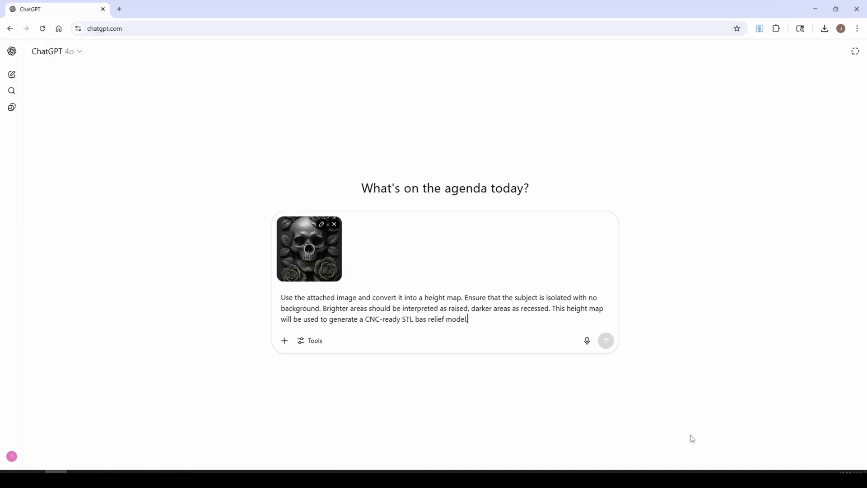
click(606, 341)
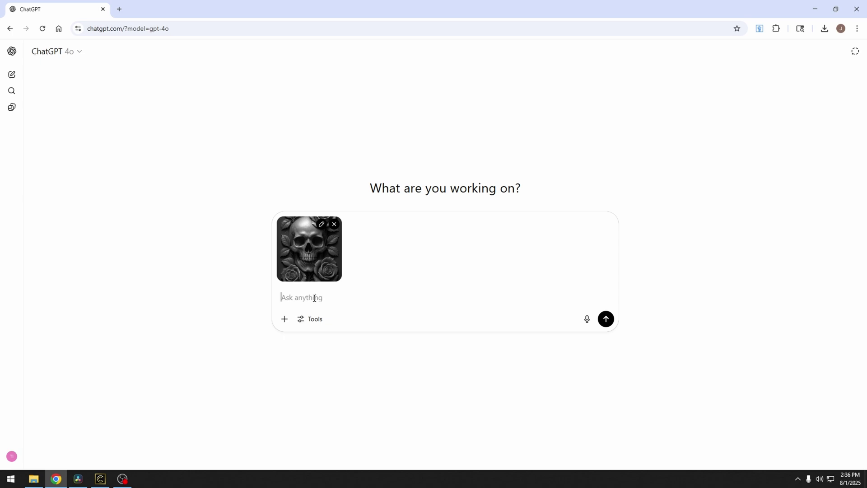
- Ask ChatGPT to increase the brightness of the attached image's skull and roses and make those surfaces much brighter
text(can you increase the brightness to the skull and roses and make those surfaces much brighter.)
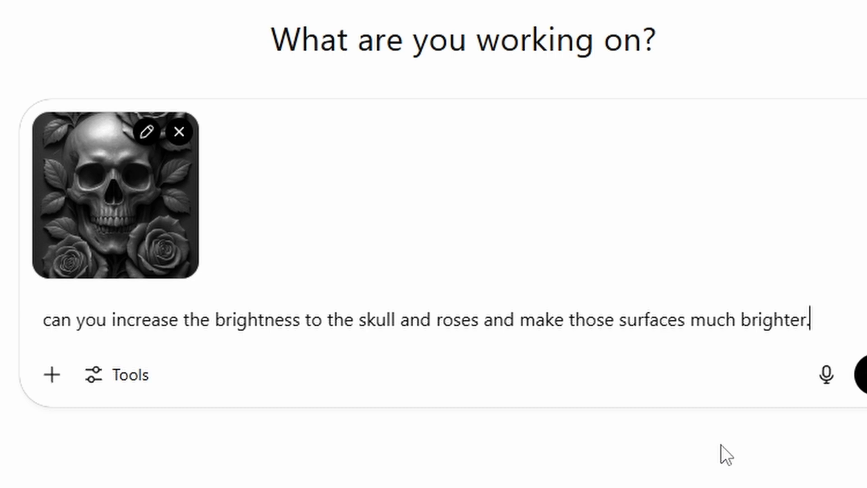
key(Return)
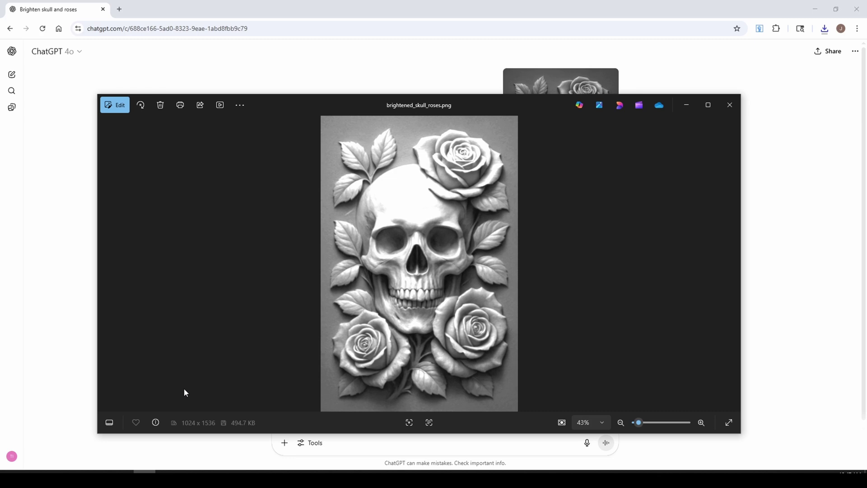
- Switch to Carveco Maker and import the brightened skull and roses image as a relief
click(78, 480)
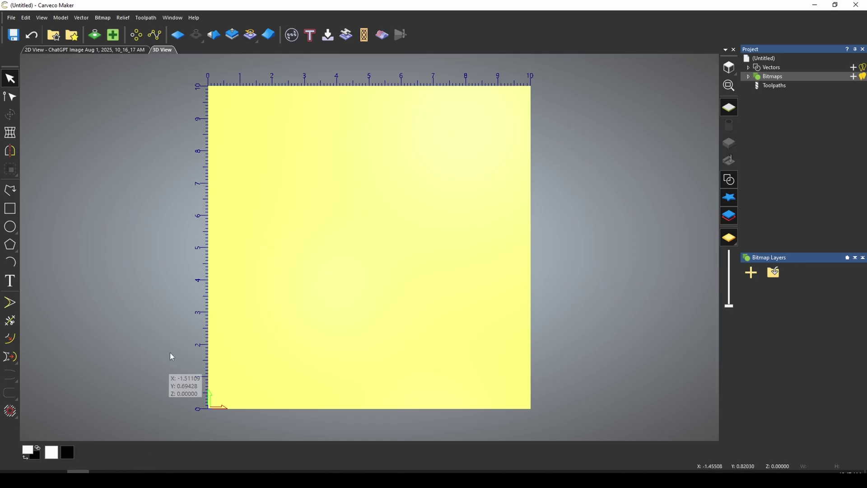
click(123, 17)
mouse_move(157, 31)
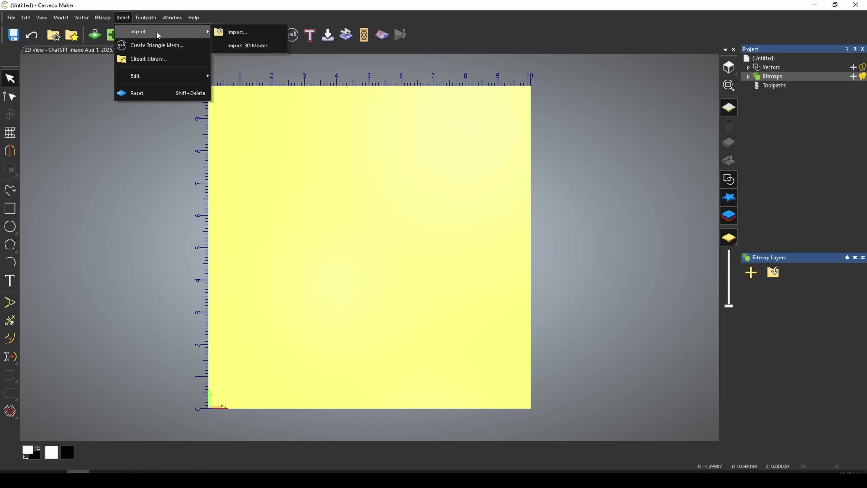
click(235, 31)
click(791, 436)
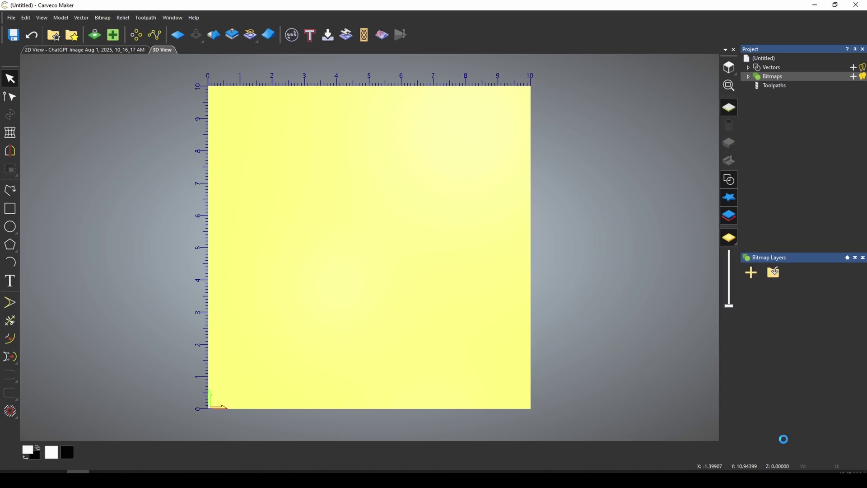
- Scale the brightened relief to 10 inches high with a 0.25-inch Z range, centre it, and paste it onto the model
text(10)
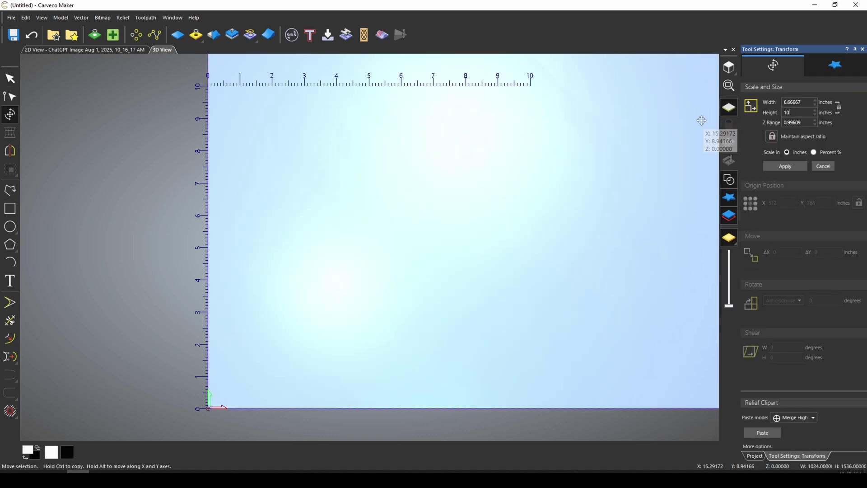
key(Return)
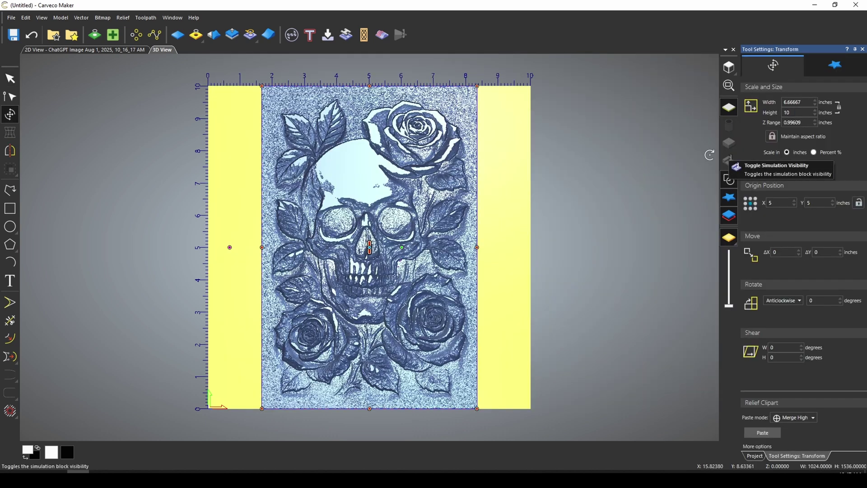
key(0)
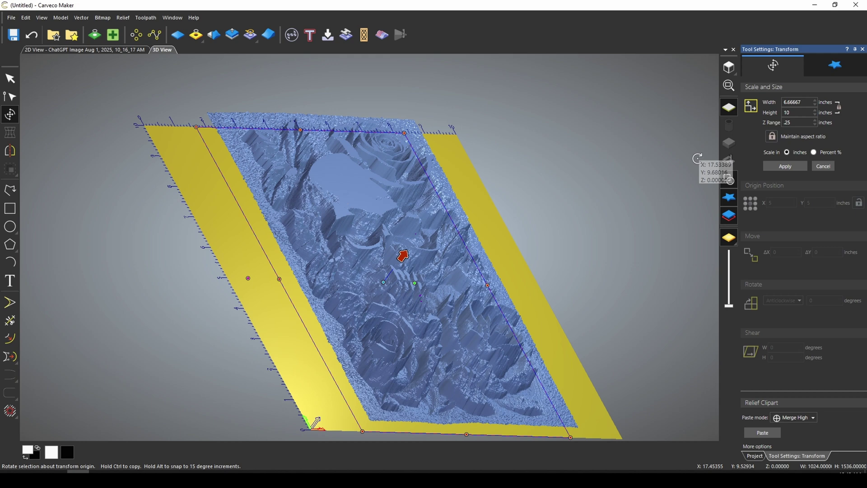
key(Escape)
drag(343, 309, 317, 339)
click(214, 35)
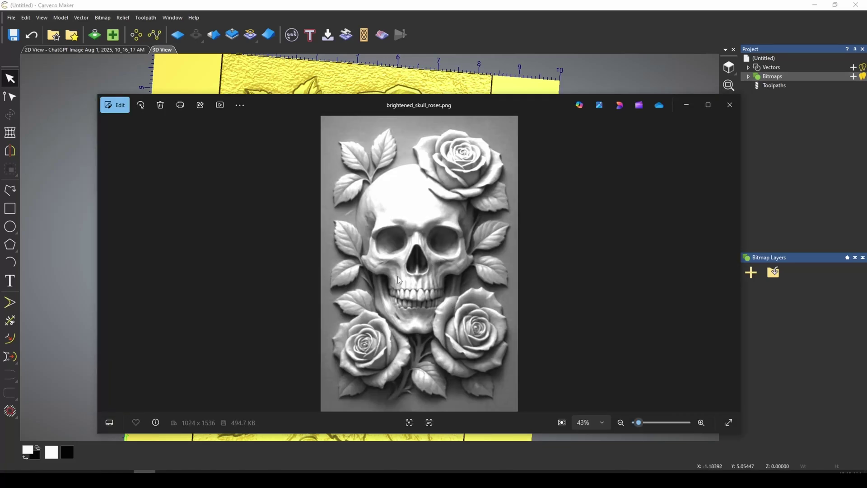
- Switch to the photo viewer and replace the background of brightened_skull_roses.png with black
click(121, 113)
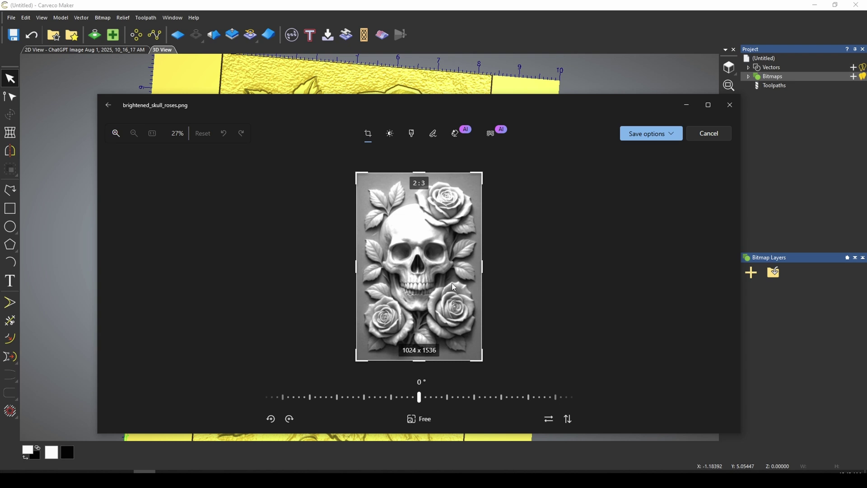
click(494, 138)
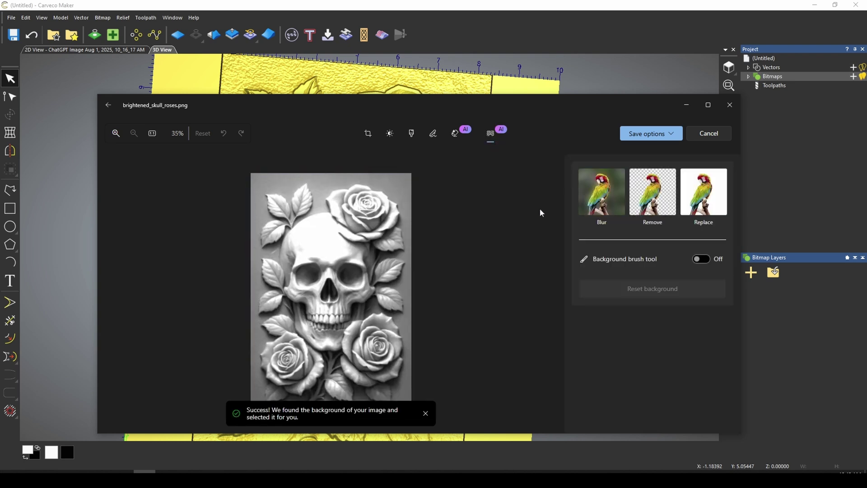
click(649, 202)
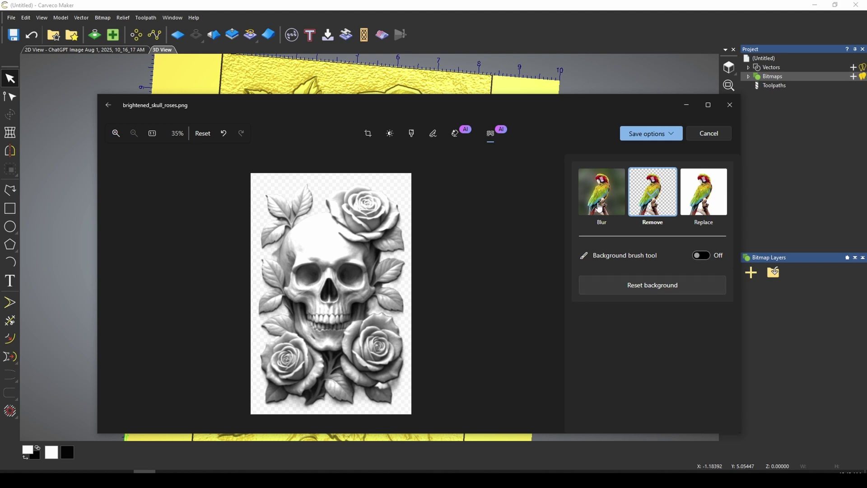
click(702, 211)
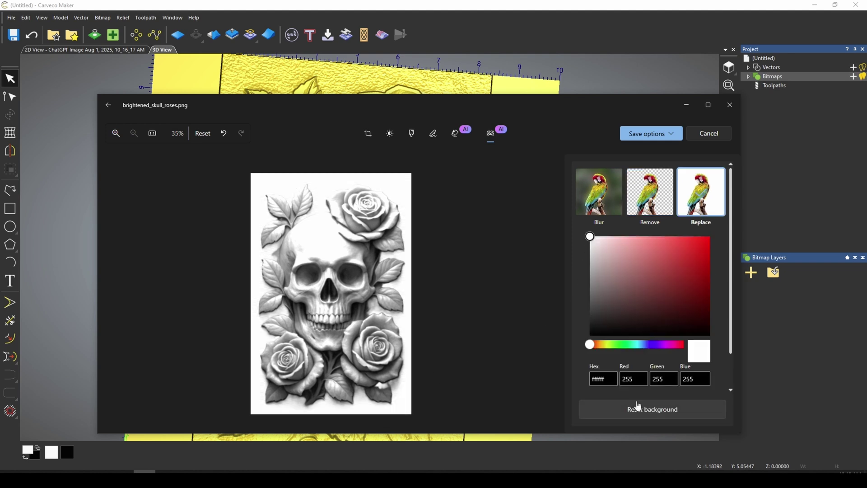
mouse_move(592, 348)
mouse_down()
mouse_move(684, 348)
mouse_move(584, 354)
mouse_up()
click(594, 334)
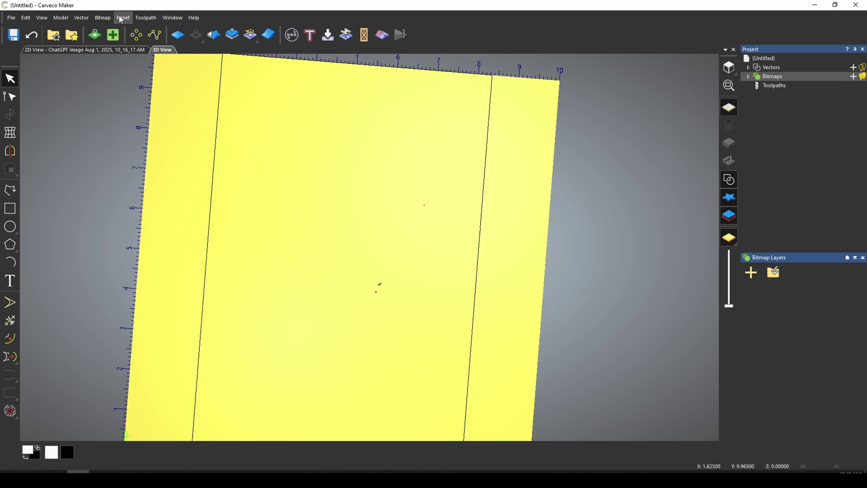
- In Carveco Maker, import the background-edited skull image as a relief 10 inches high with a 0.25-inch Z range and paste it with Merge High
click(123, 17)
mouse_move(163, 32)
click(250, 32)
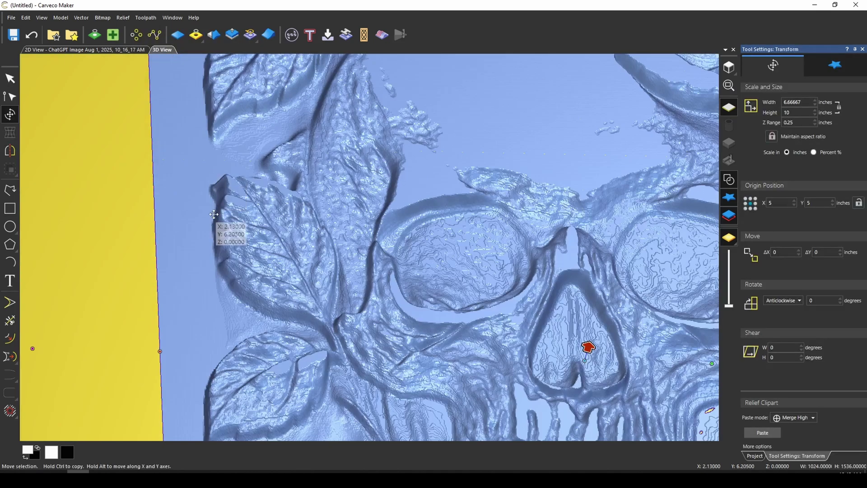
scroll(168, 180, up, 3)
scroll(296, 312, down, 3)
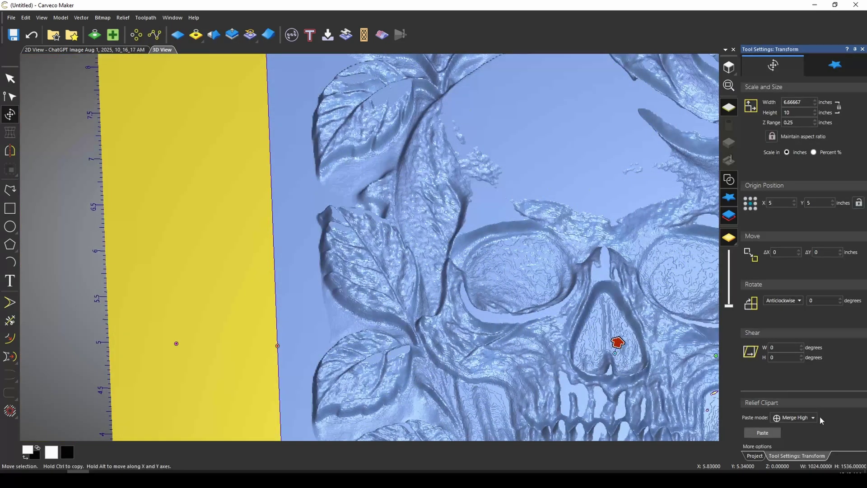
click(762, 433)
drag(508, 310, 547, 193)
scroll(403, 368, up, 5)
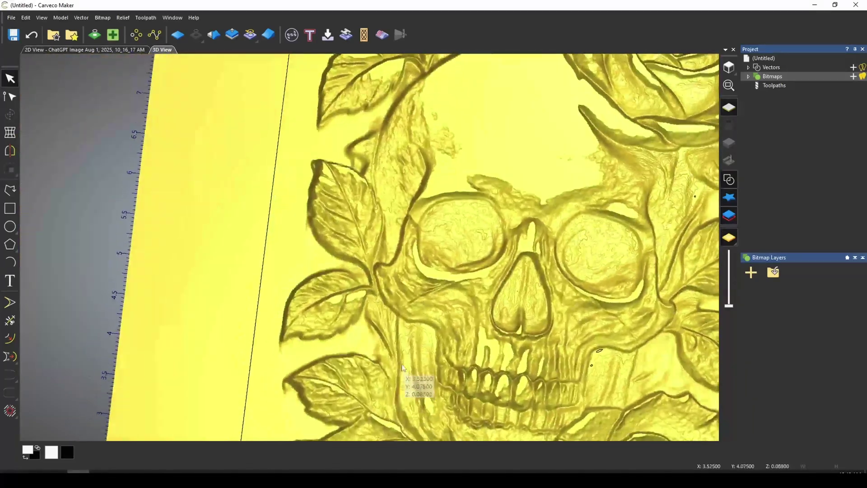
scroll(403, 368, down, 5)
drag(414, 368, 476, 228)
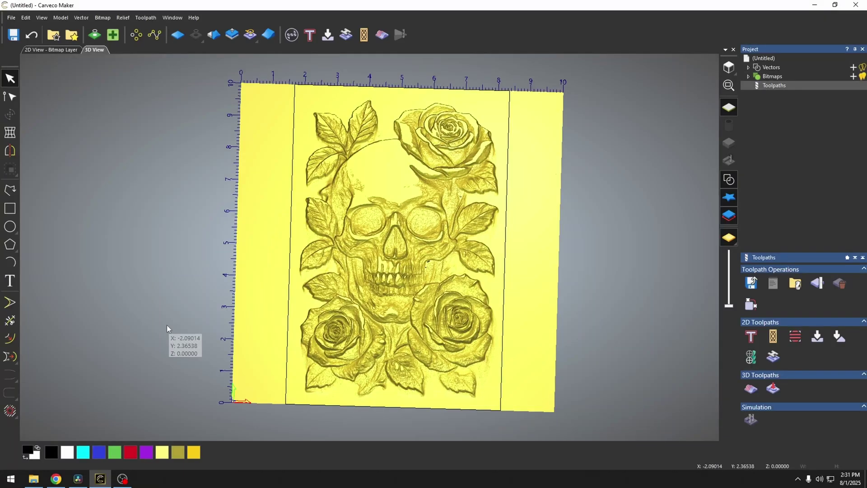
- Import "reversed_height_map" as a relief with Z from 0 to 1 inch
click(103, 18)
mouse_move(121, 18)
mouse_move(145, 30)
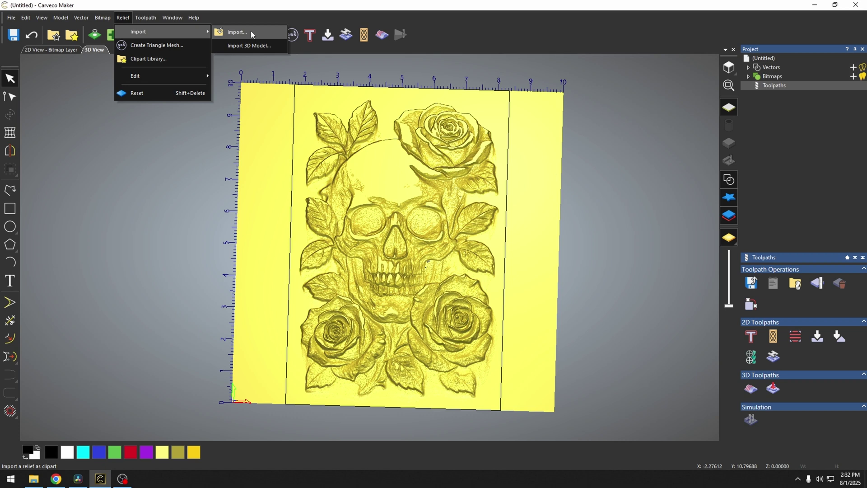
click(251, 30)
click(514, 153)
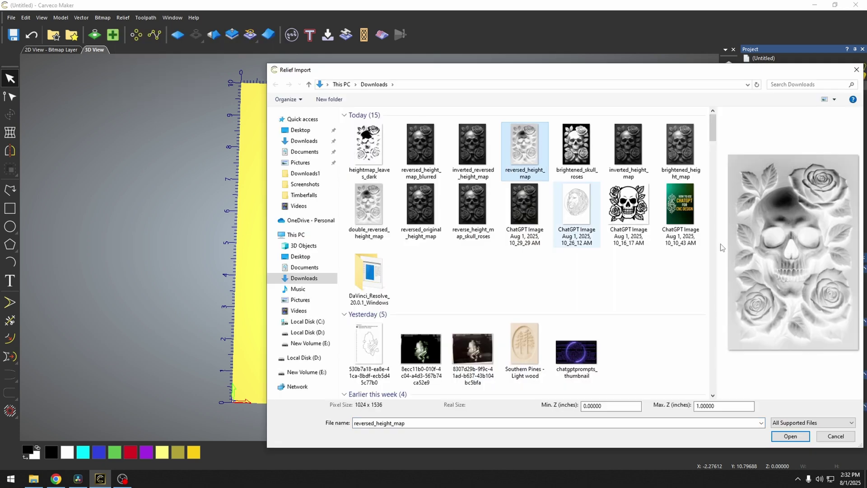
click(802, 439)
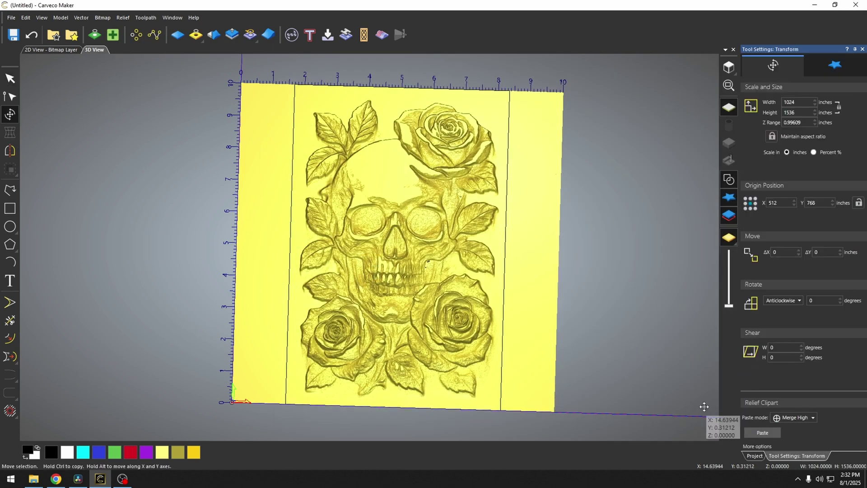
- Scale the reversed height map relief to 10 inches high with a 0.25-inch Z range, centred on the model
text(10)
key(Tab)
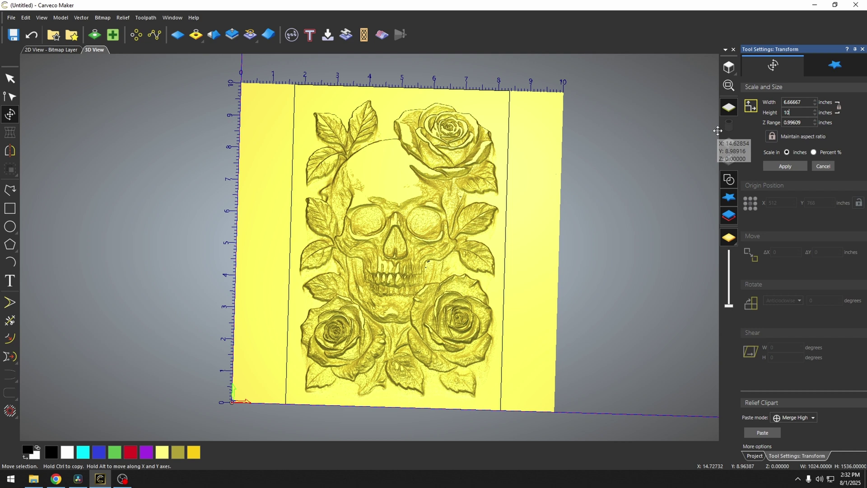
text(.25)
click(785, 166)
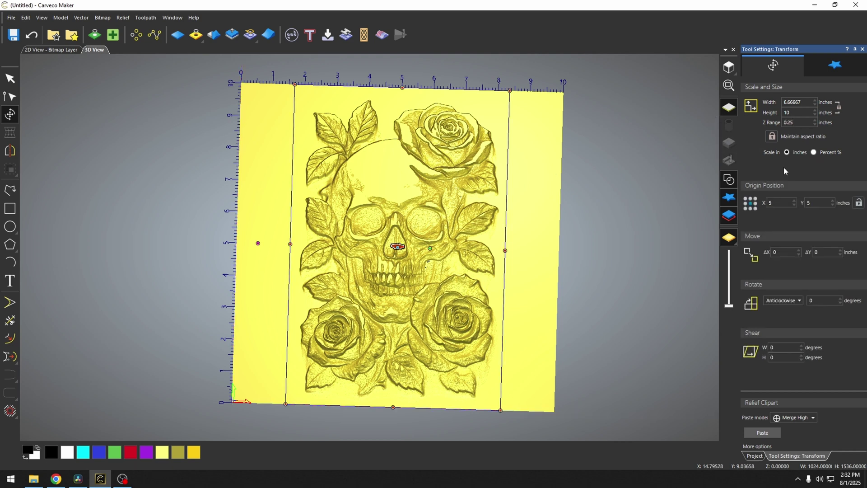
- Paste the reversed height map relief onto the model with Merge Low and inspect the skull and roses
click(806, 417)
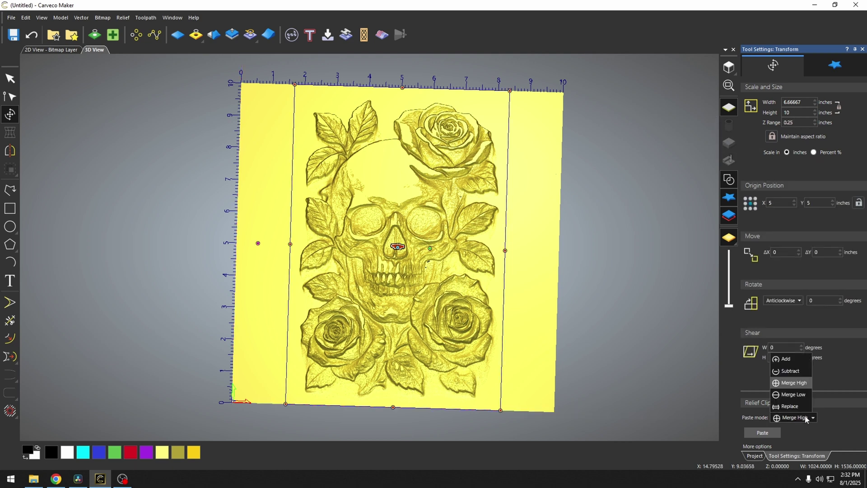
click(789, 393)
click(764, 433)
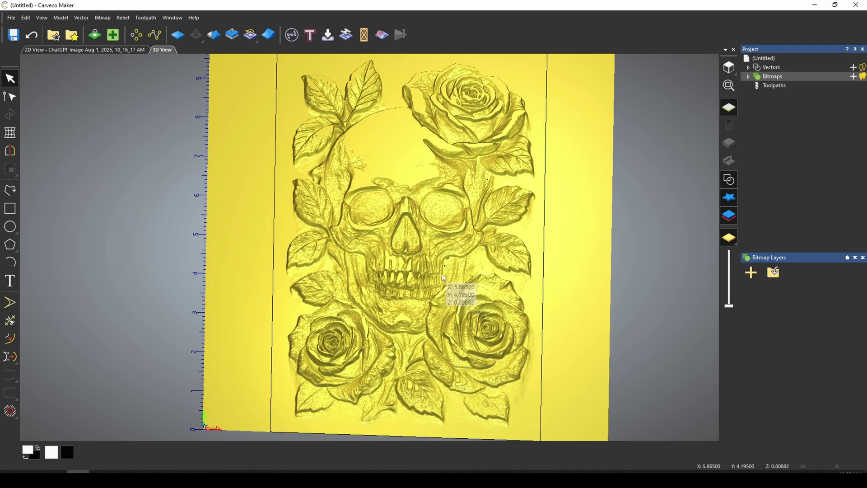
scroll(397, 241, down, 5)
scroll(361, 261, up, 3)
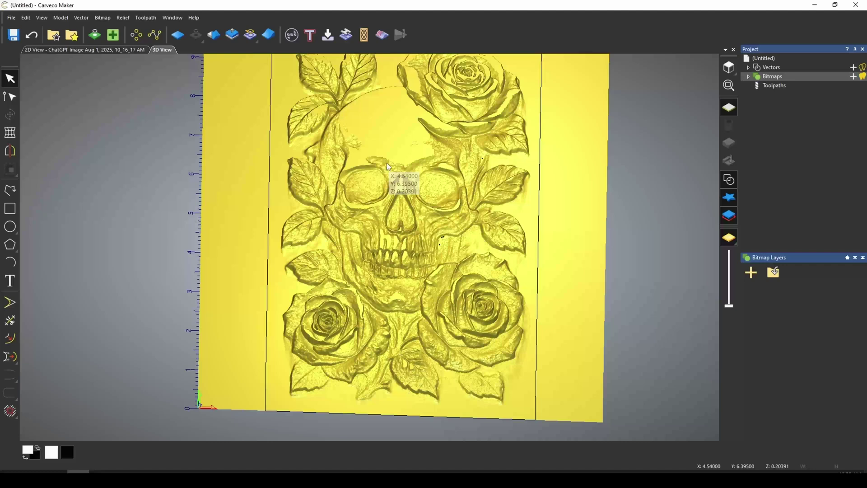
scroll(387, 163, down, 2)
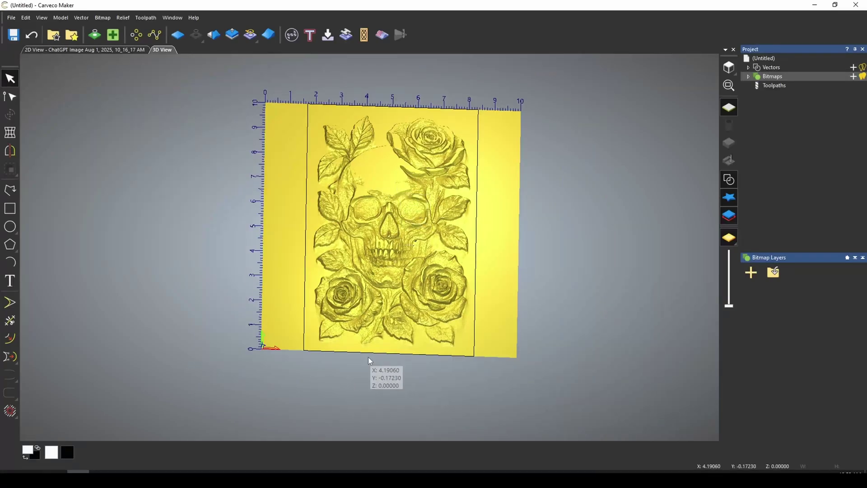